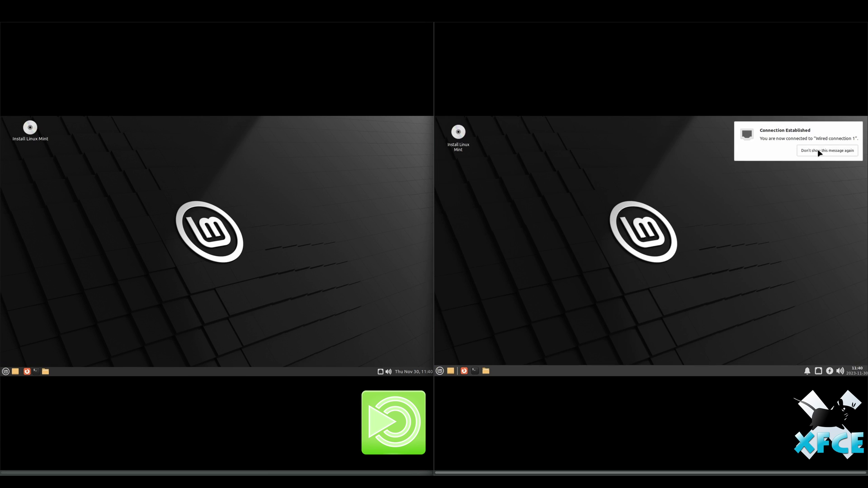
# - Start the Linux Mint installer on both machines, keep the keyboard layout and choose erasing the disk
pyautogui.click(6, 372)
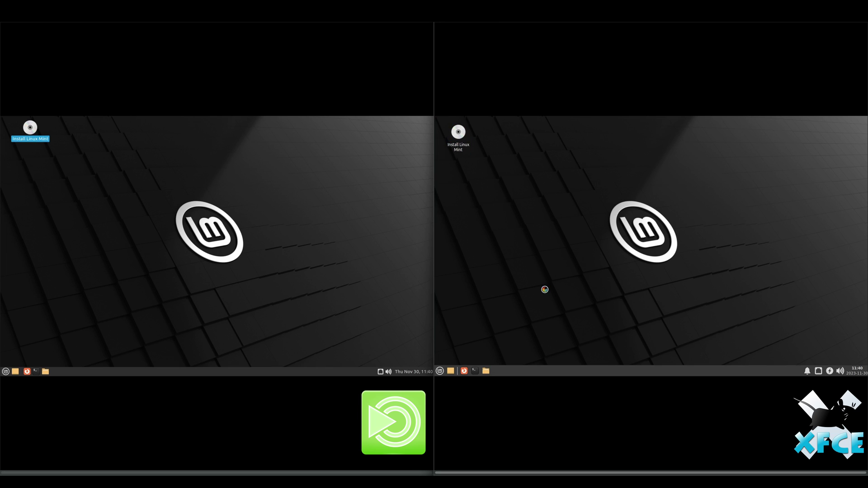
pyautogui.click(330, 311)
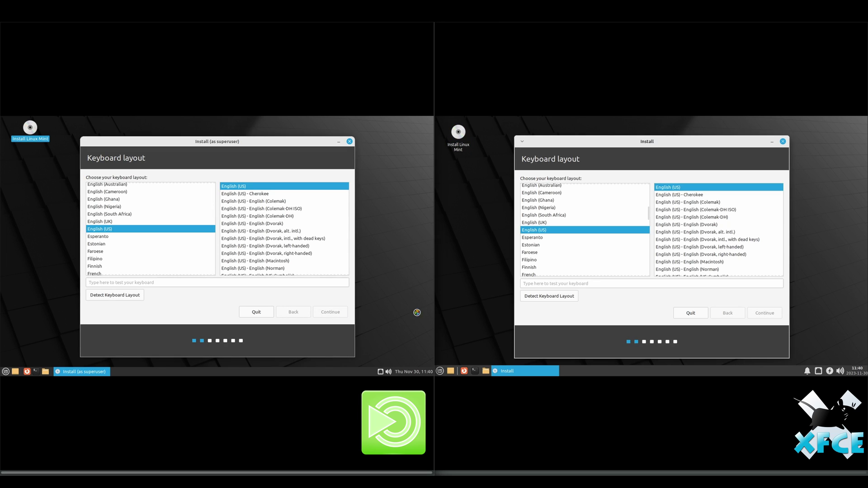
pyautogui.click(764, 313)
pyautogui.click(764, 313)
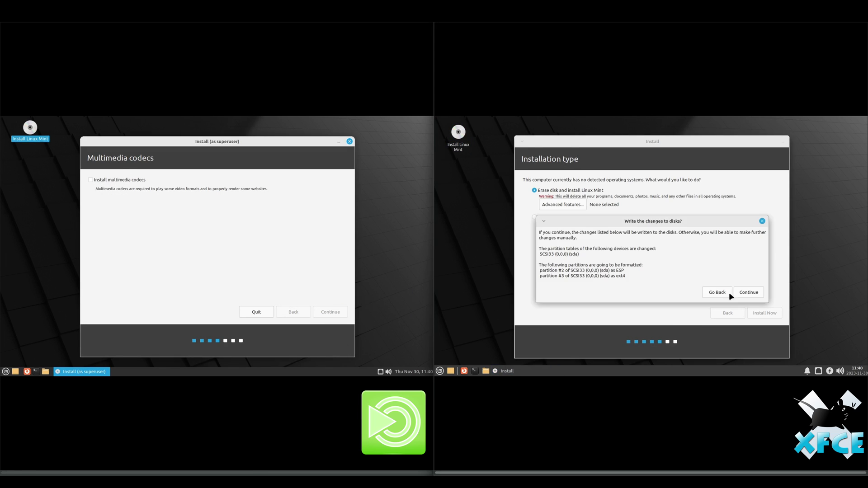
pyautogui.click(736, 292)
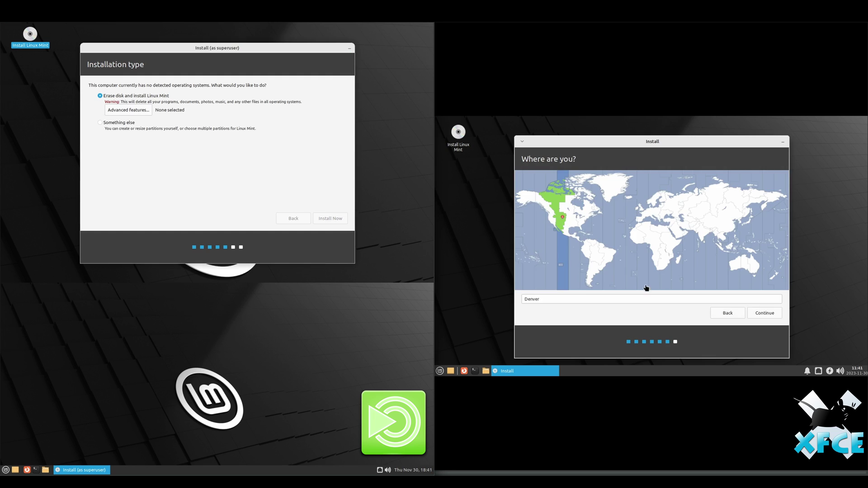
pyautogui.write('The LinuxIT Guy')
# - Fill in the Who are you? form with machine names MATE and XFCE and the user account, then begin installation
pyautogui.press('Tab')
pyautogui.write('t')
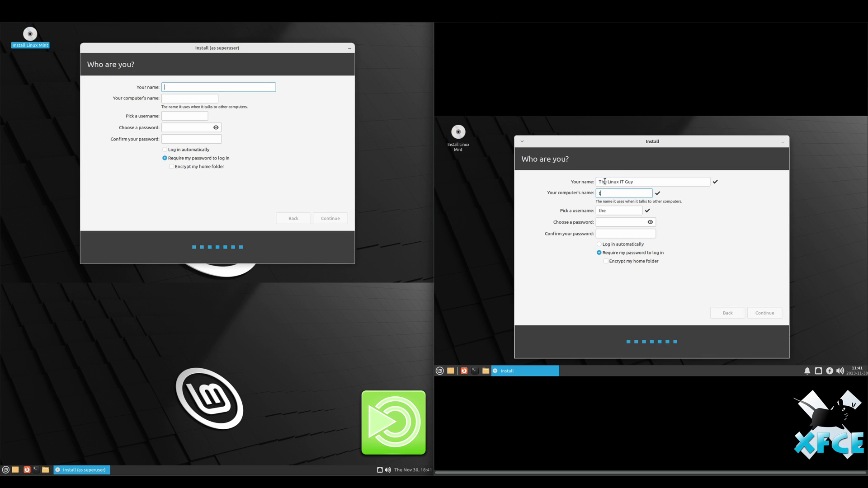
pyautogui.hotkey('ctrl', 'a')
pyautogui.write('XFCE')
pyautogui.press('Tab')
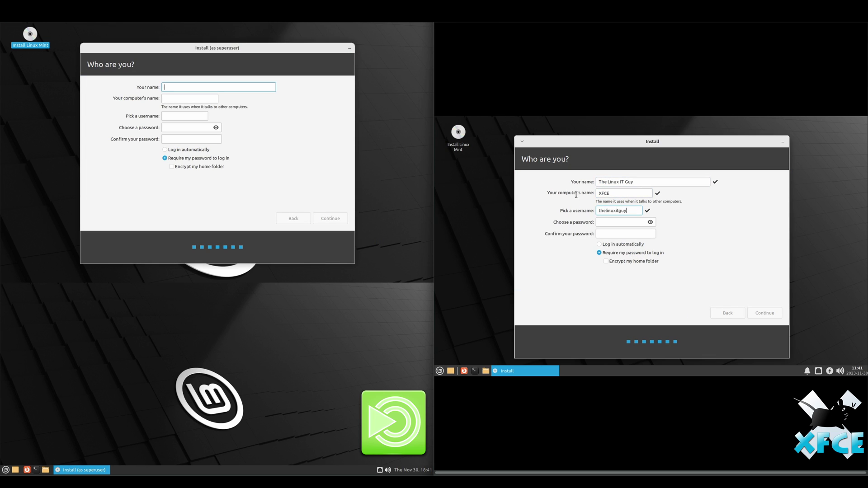
pyautogui.write('The Linux IT Guy')
pyautogui.press('Tab')
pyautogui.hotkey('ctrl', 'a')
pyautogui.write('MATE')
pyautogui.press('Tab')
pyautogui.write('thelinux')
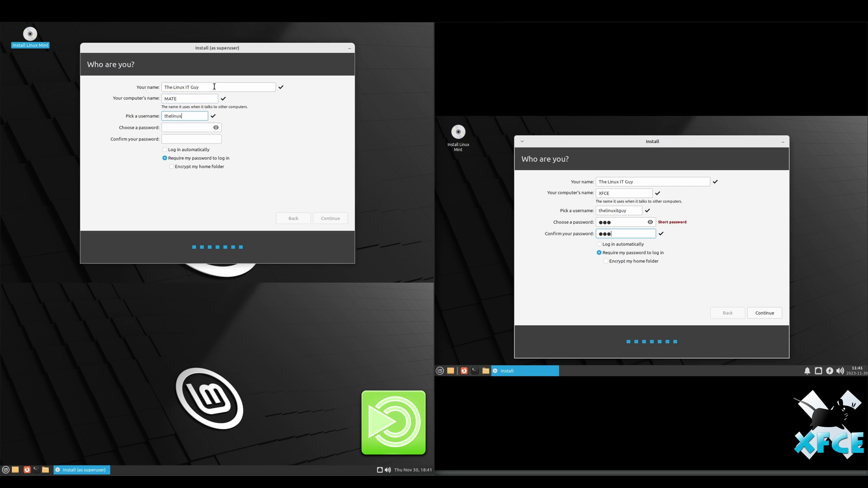
pyautogui.write('itguy')
pyautogui.press('Tab')
pyautogui.press('Tab')
pyautogui.moveTo(317, 49); pyautogui.dragTo(395, 150)
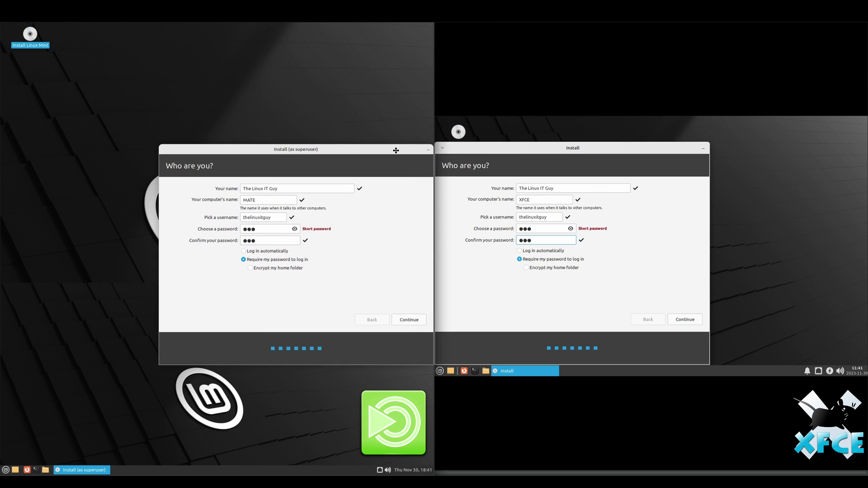
pyautogui.click(409, 320)
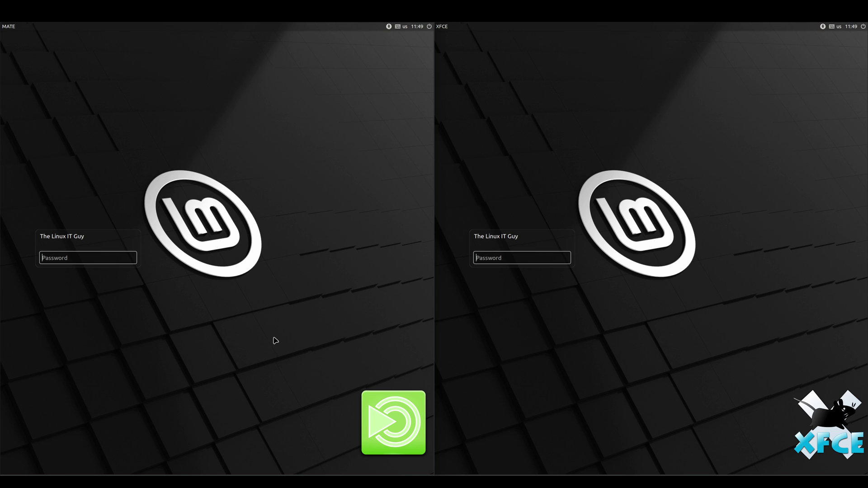
pyautogui.write('•••')
# - Log into the MATE machine from the LightDM screen by submitting the password
pyautogui.press('Return')
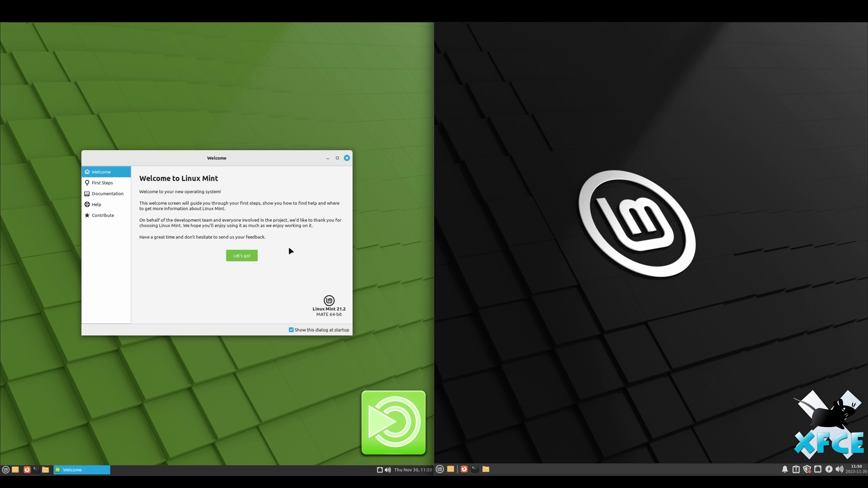
# - From MATE's Welcome First Steps, launch Desktop Colors and apply the Mint-Y-Dark theme
pyautogui.click(250, 256)
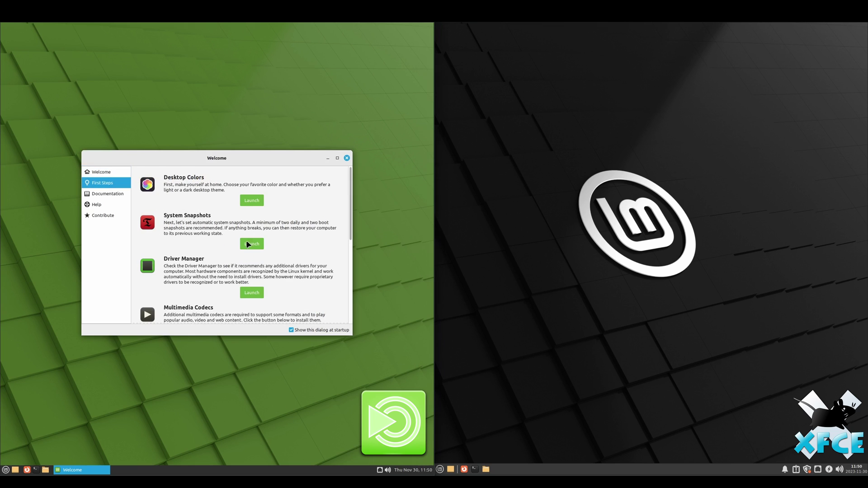
pyautogui.click(252, 201)
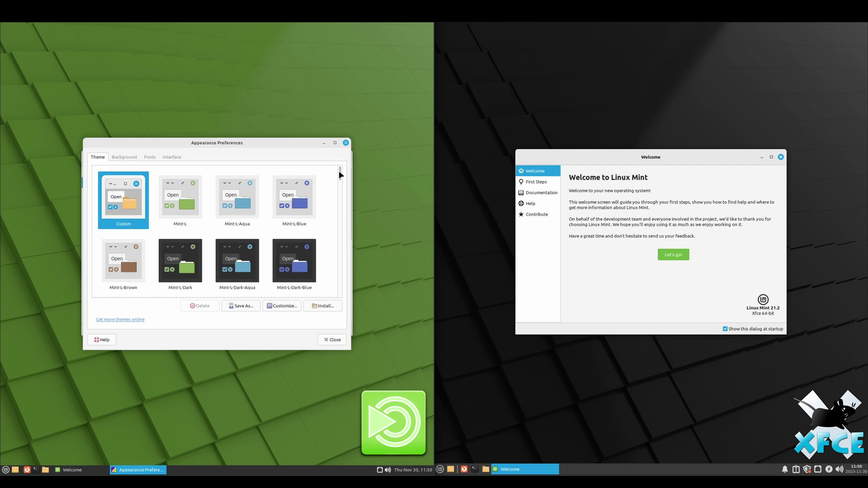
pyautogui.moveTo(340, 174); pyautogui.dragTo(337, 267)
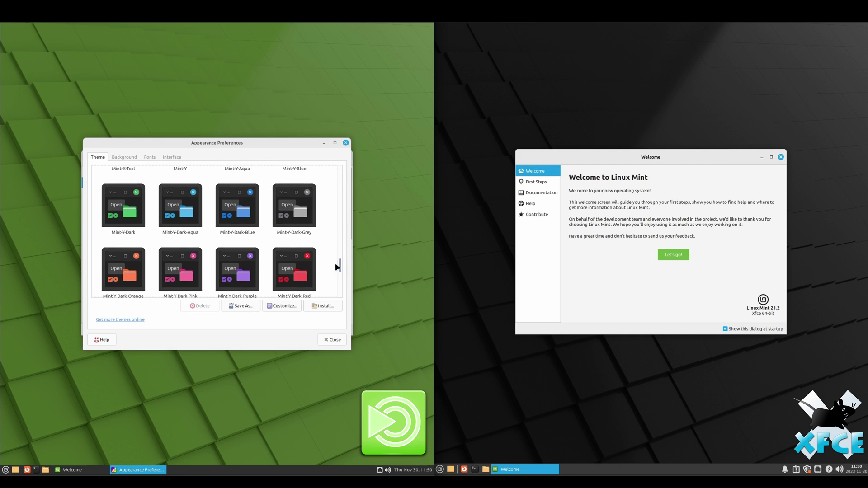
pyautogui.click(116, 205)
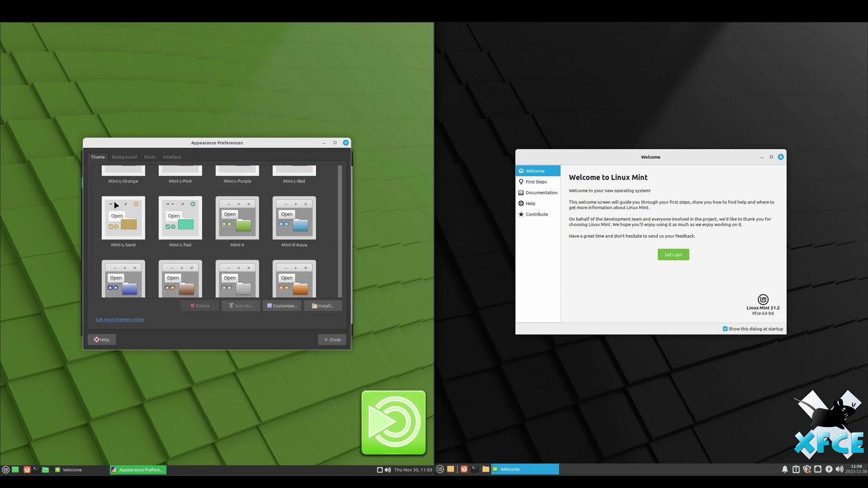
# - On Xfce apply the Mint-Y-Dark style and Mint-Y icons, then close both Appearance windows
pyautogui.click(679, 252)
pyautogui.click(683, 201)
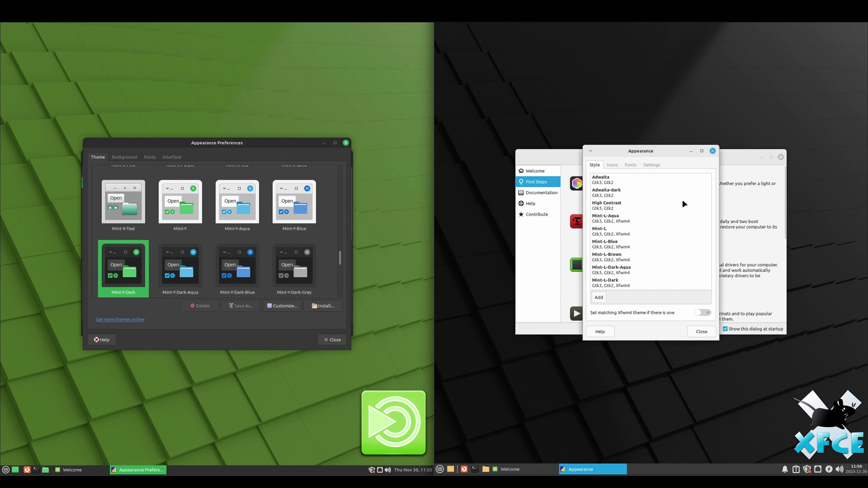
pyautogui.scroll(-2, 686, 217)
pyautogui.scroll(-3, 688, 222)
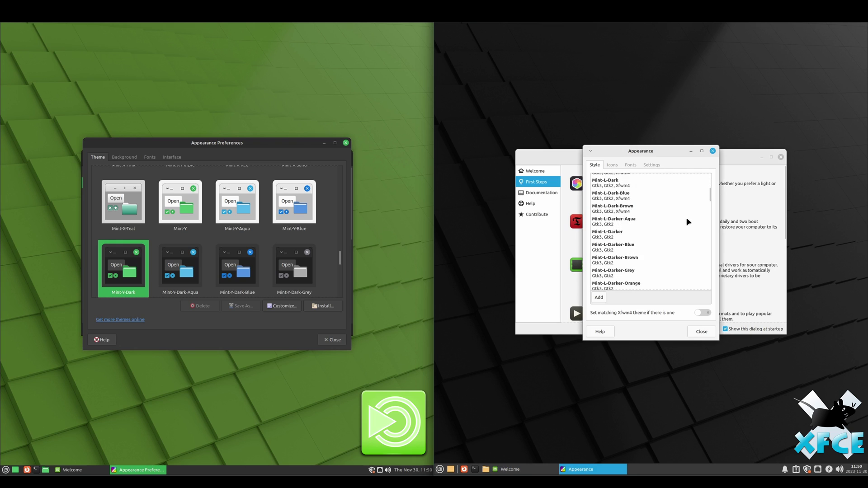
pyautogui.scroll(-2, 687, 220)
pyautogui.scroll(-2, 686, 218)
pyautogui.scroll(-2, 687, 218)
pyautogui.scroll(-2, 691, 220)
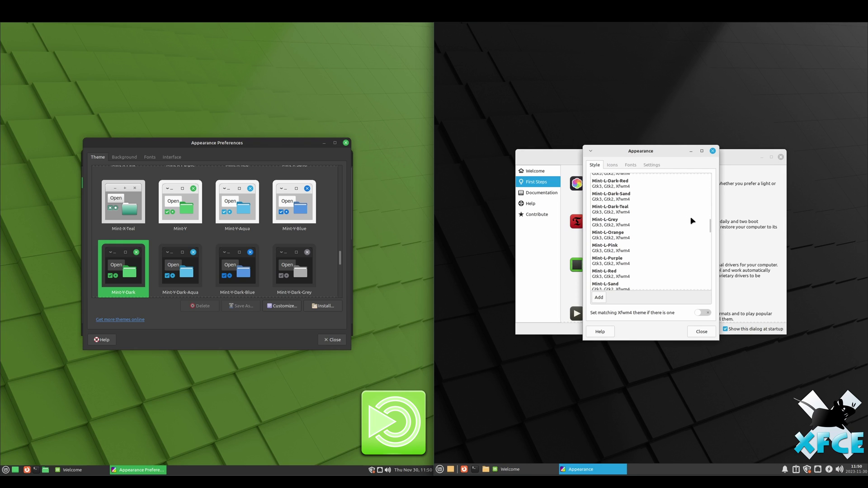
pyautogui.scroll(-2, 691, 221)
pyautogui.scroll(-2, 686, 230)
pyautogui.scroll(-2, 676, 237)
pyautogui.scroll(-2, 672, 246)
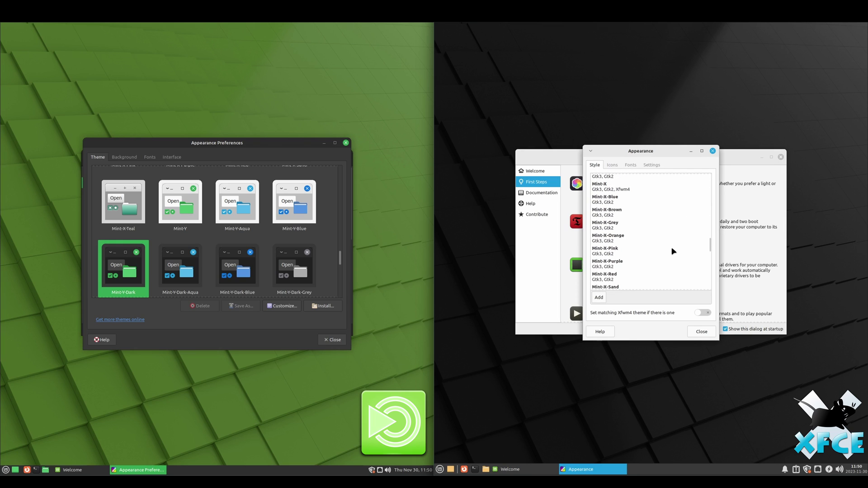
pyautogui.scroll(-2, 668, 252)
pyautogui.click(670, 246)
pyautogui.scroll(-1, 671, 240)
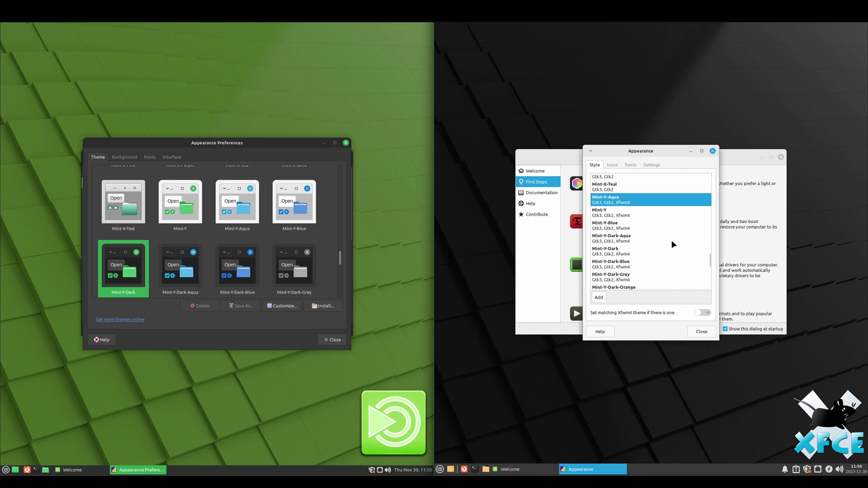
pyautogui.click(606, 210)
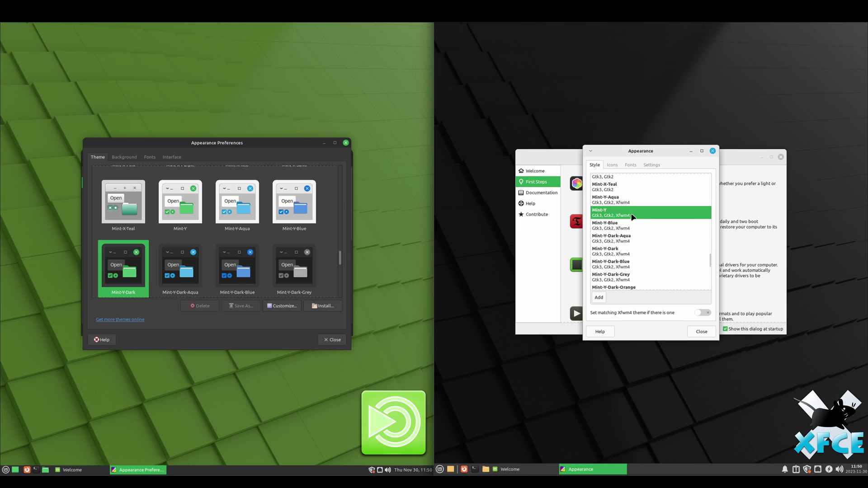
pyautogui.click(620, 254)
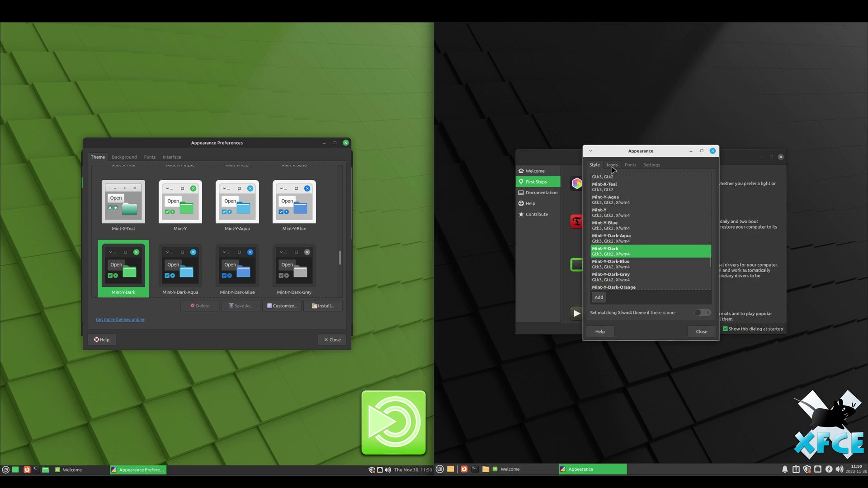
pyautogui.click(612, 166)
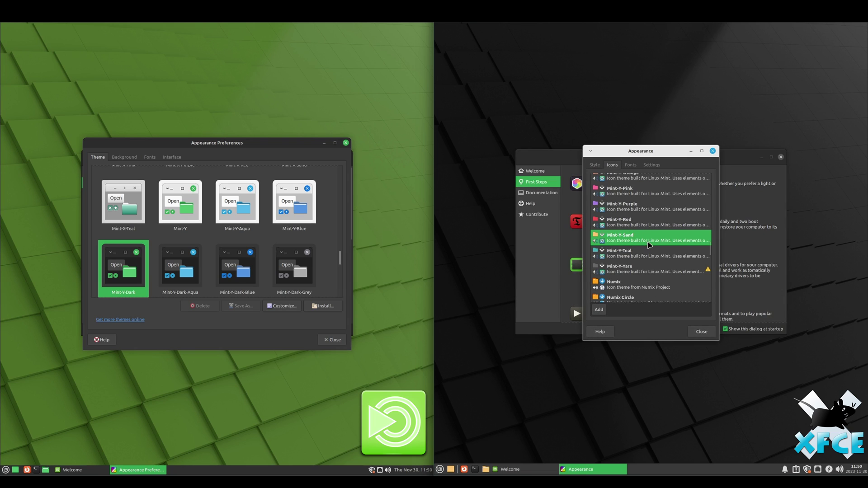
pyautogui.scroll(2, 649, 244)
pyautogui.scroll(2, 641, 241)
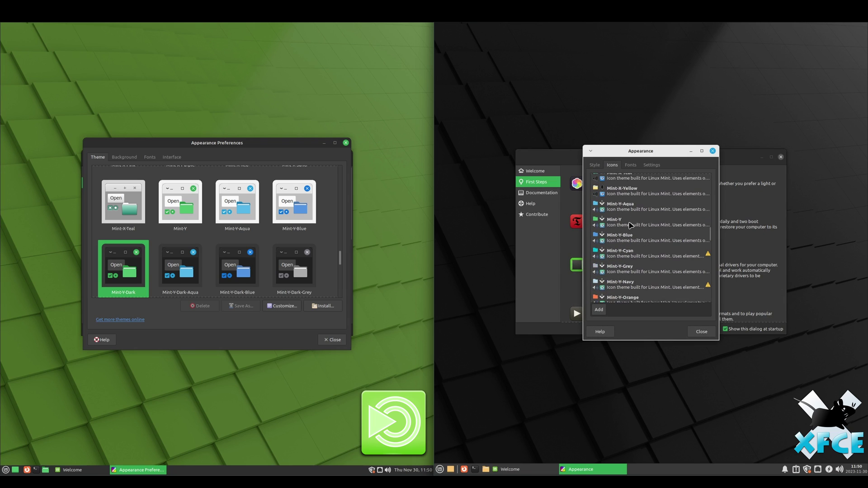
pyautogui.click(629, 224)
pyautogui.click(700, 334)
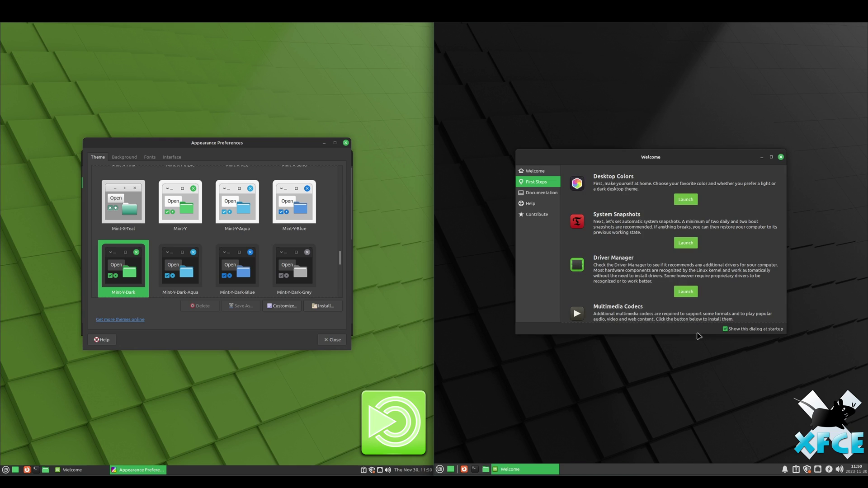
pyautogui.click(332, 339)
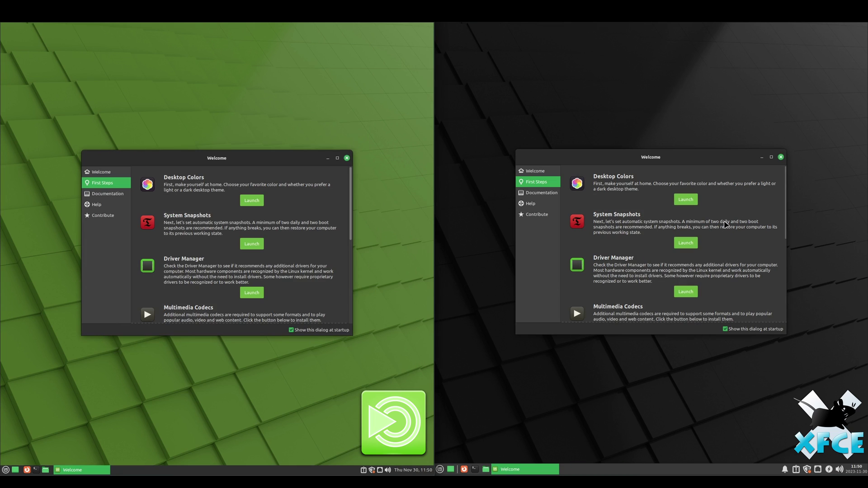
# - Close both Welcome windows and bring up Update Manager from the tray on each desktop
pyautogui.click(780, 157)
pyautogui.click(346, 158)
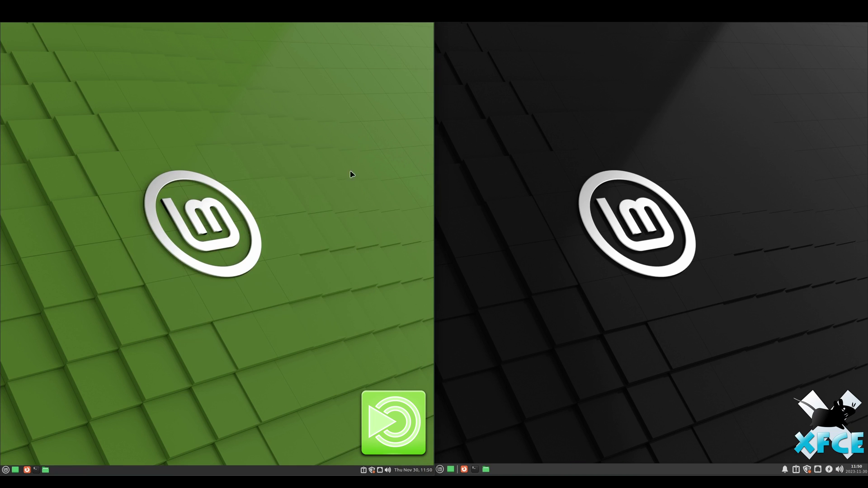
pyautogui.click(372, 470)
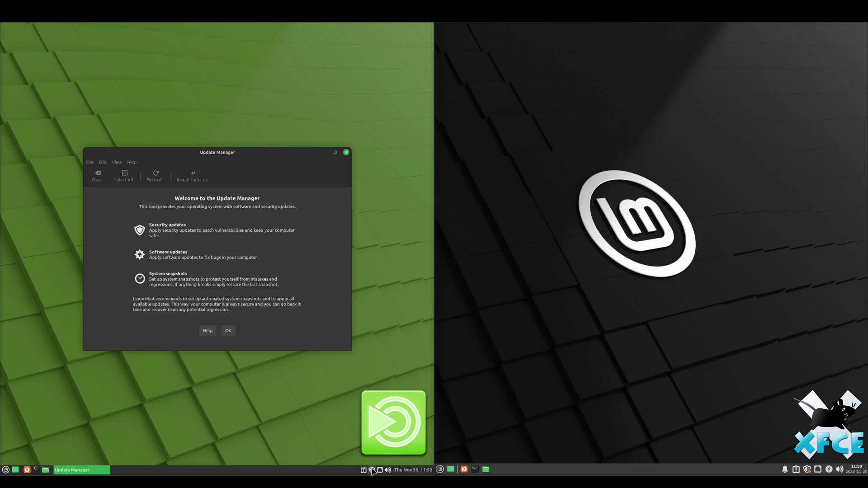
pyautogui.click(227, 331)
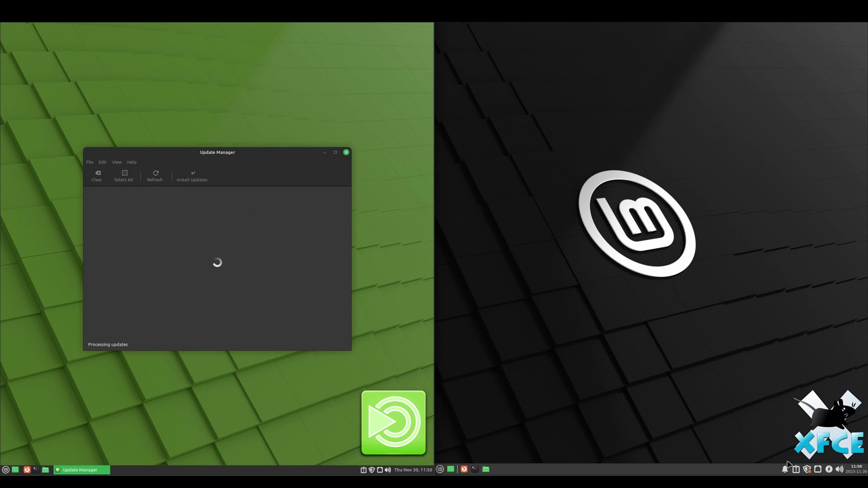
pyautogui.click(807, 469)
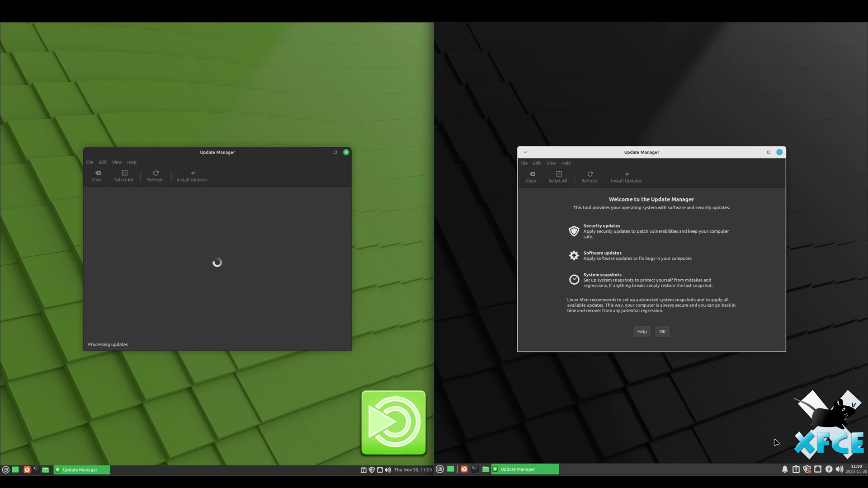
pyautogui.click(662, 332)
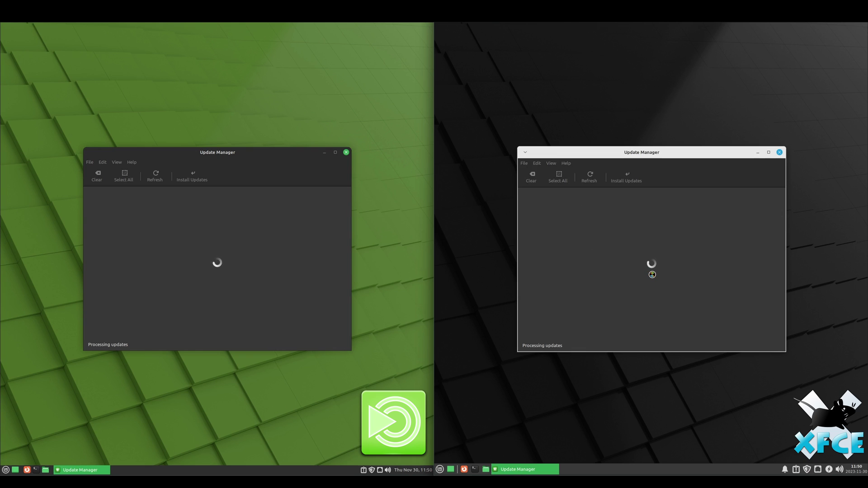
# - Apply the new Update Manager version on both machines, confirming the administrator password
pyautogui.click(335, 194)
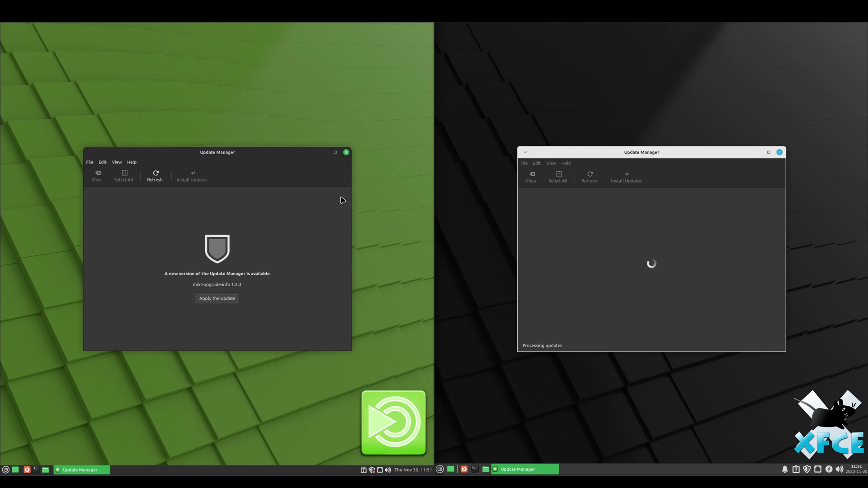
pyautogui.click(217, 306)
pyautogui.press('Return')
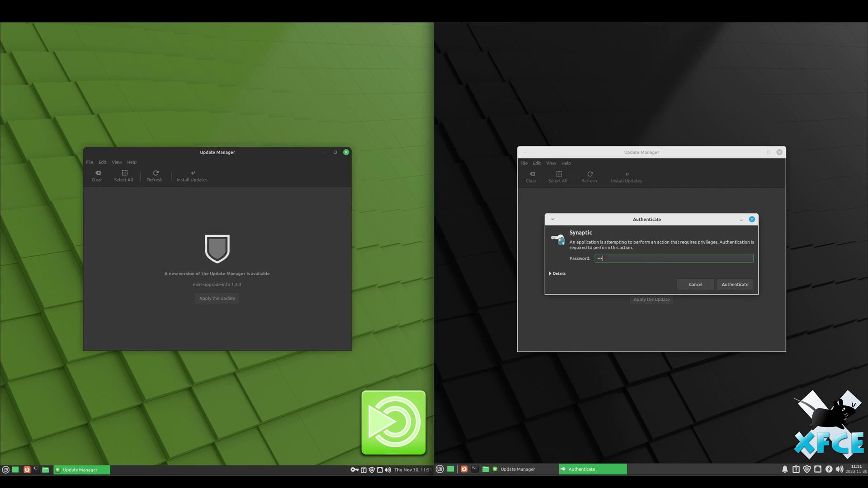
pyautogui.press('Return')
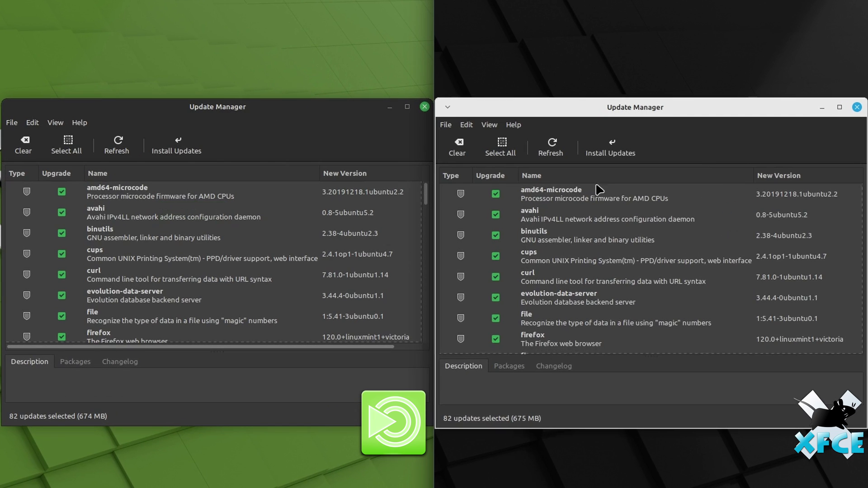
# - Install all selected updates on both machines, accepting the additional package changes
pyautogui.click(610, 149)
pyautogui.click(696, 388)
pyautogui.click(254, 384)
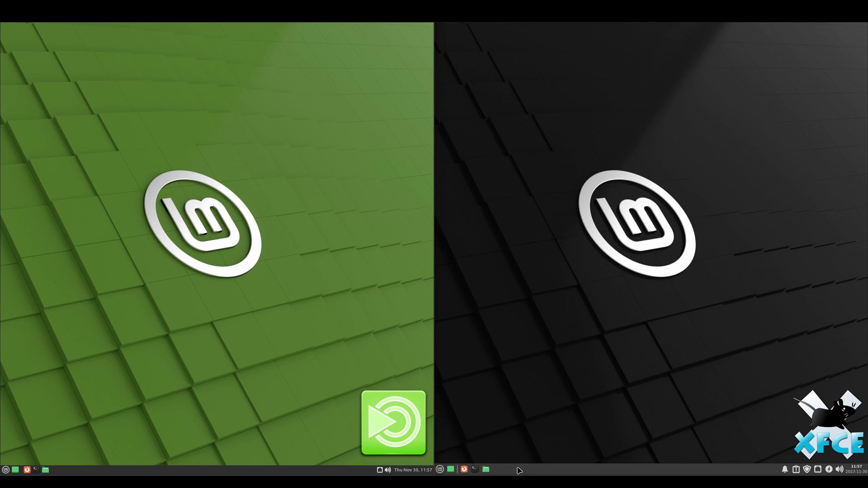
pyautogui.rightClick(519, 470)
pyautogui.rightClick(527, 471)
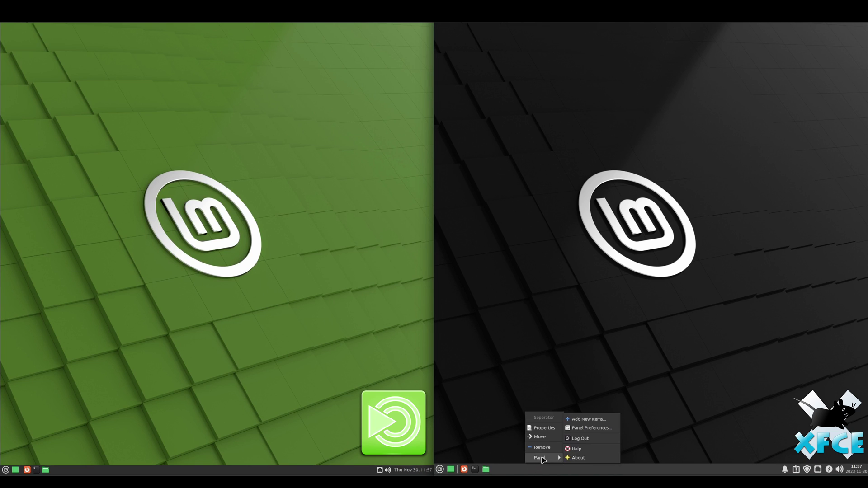
pyautogui.click(591, 428)
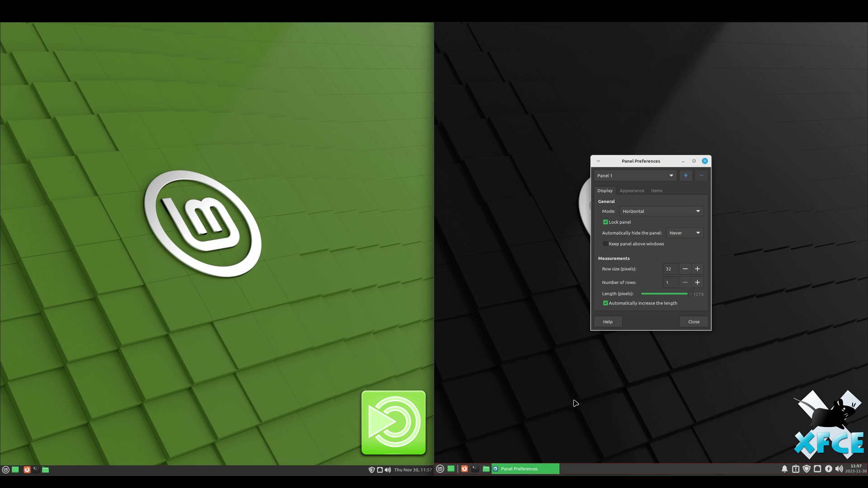
pyautogui.rightClick(285, 471)
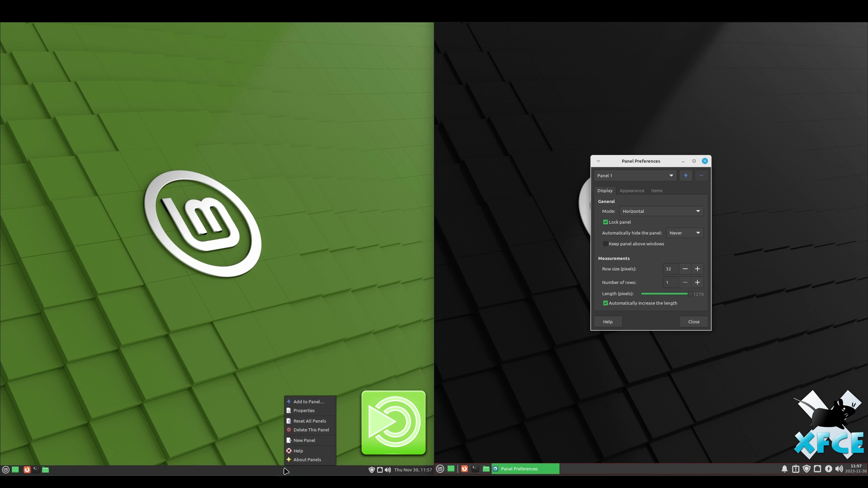
pyautogui.click(316, 413)
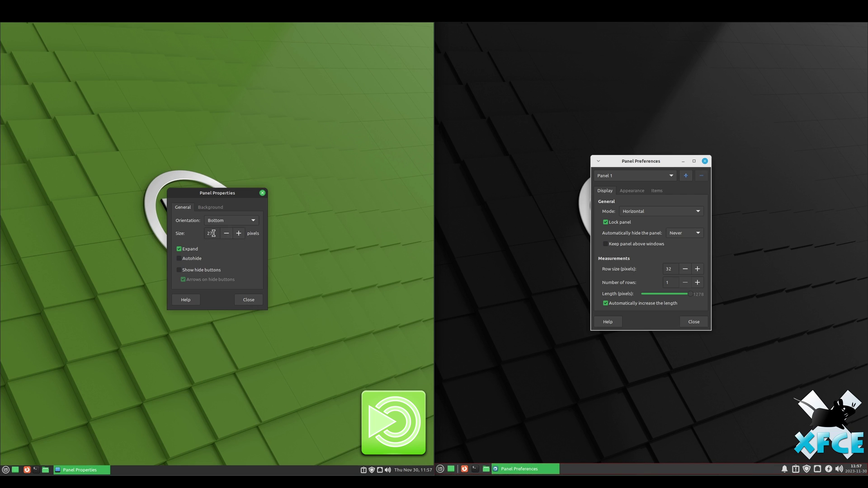
pyautogui.moveTo(212, 234); pyautogui.dragTo(178, 235)
pyautogui.write('40')
pyautogui.press('Return')
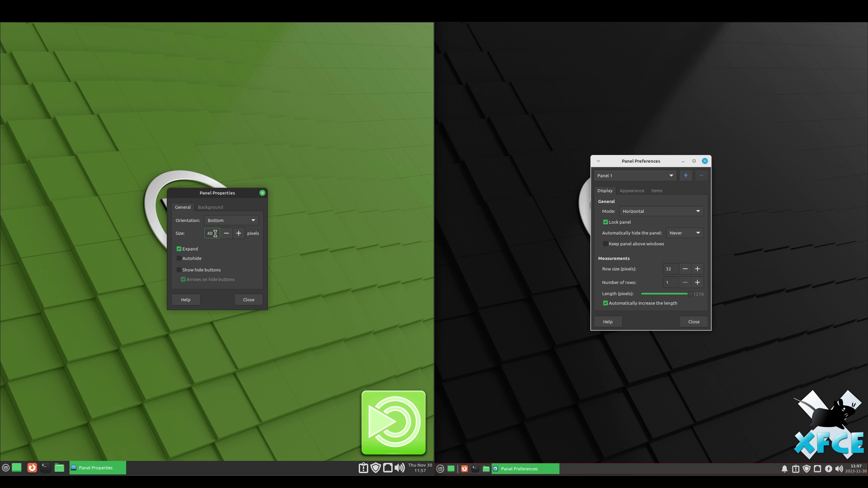
pyautogui.moveTo(214, 234); pyautogui.dragTo(183, 234)
pyautogui.write('27')
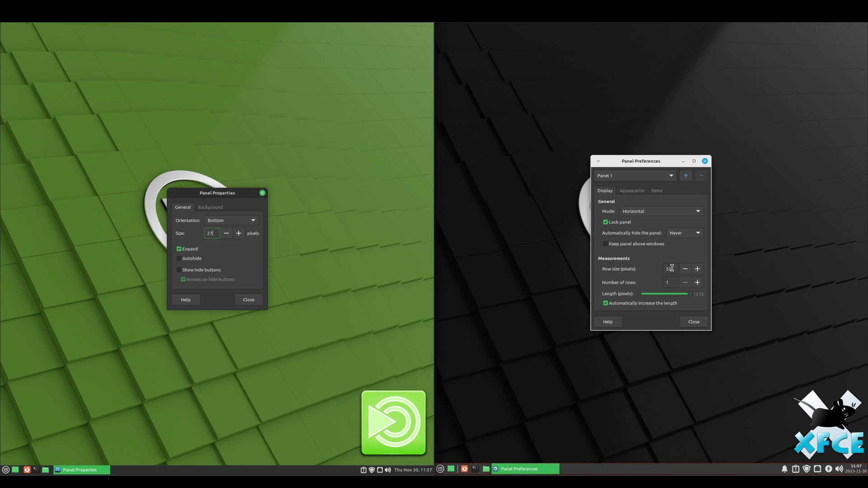
pyautogui.moveTo(670, 268); pyautogui.dragTo(652, 269)
pyautogui.write('40')
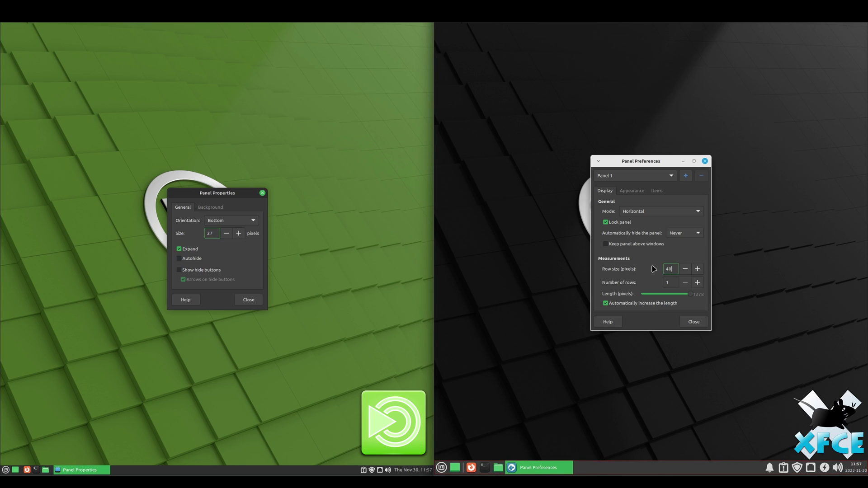
pyautogui.moveTo(671, 270); pyautogui.dragTo(630, 273)
pyautogui.write('32')
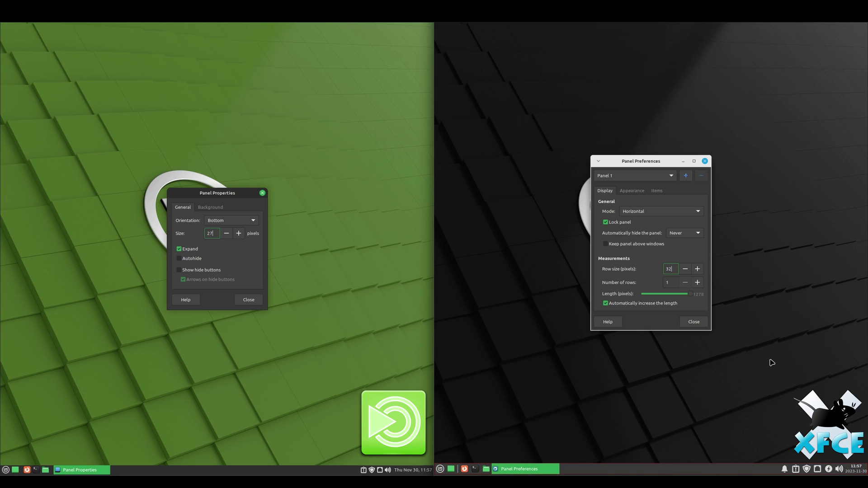
pyautogui.click(694, 321)
pyautogui.click(251, 300)
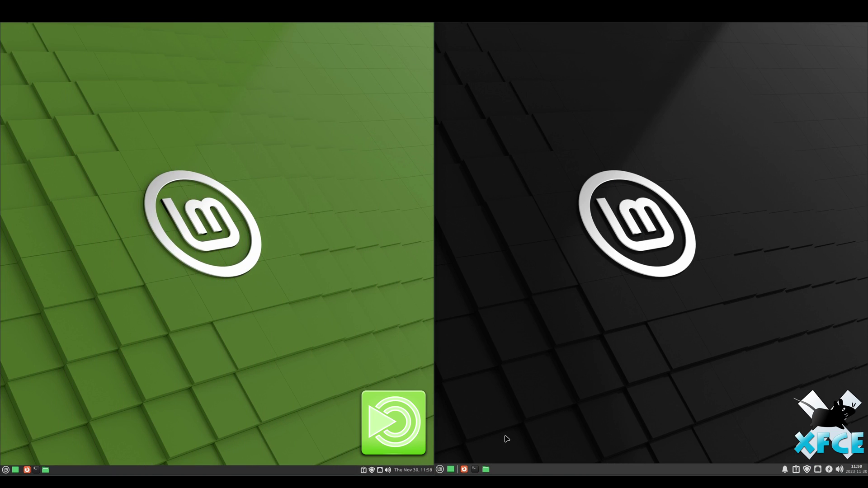
# - Run shutdown -r 11:59 in a terminal on each desktop to schedule the reboot
pyautogui.click(475, 469)
pyautogui.click(37, 469)
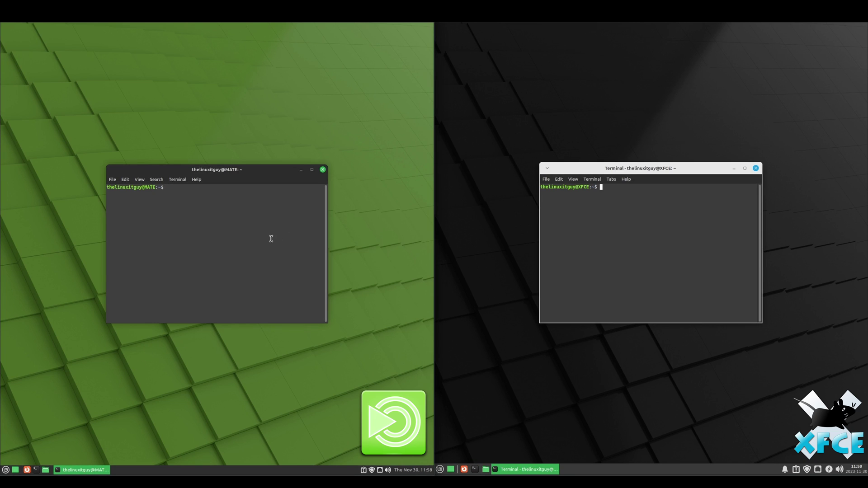
pyautogui.write('shutdown -r 11:59')
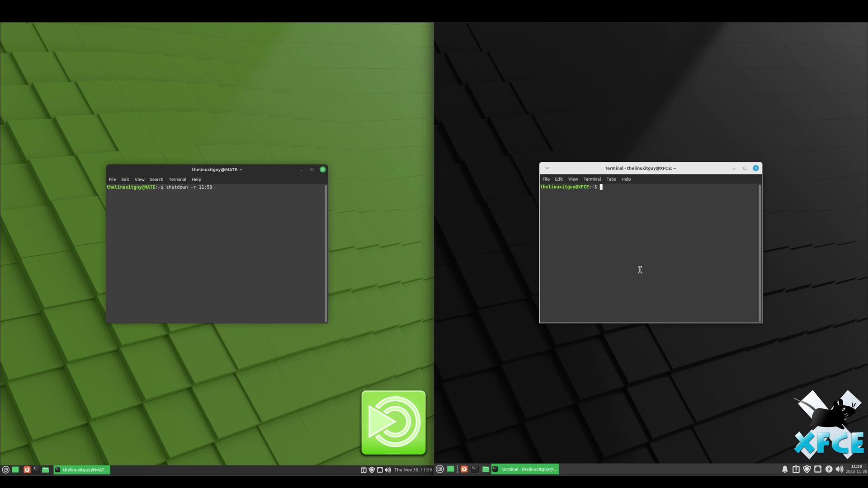
pyautogui.write('shutdown -r ')
pyautogui.write('11:59')
pyautogui.press('Return')
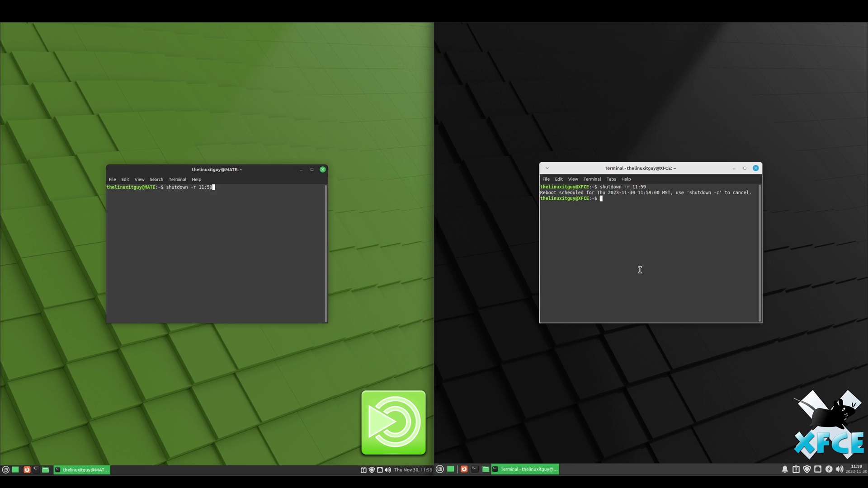
pyautogui.press('Return')
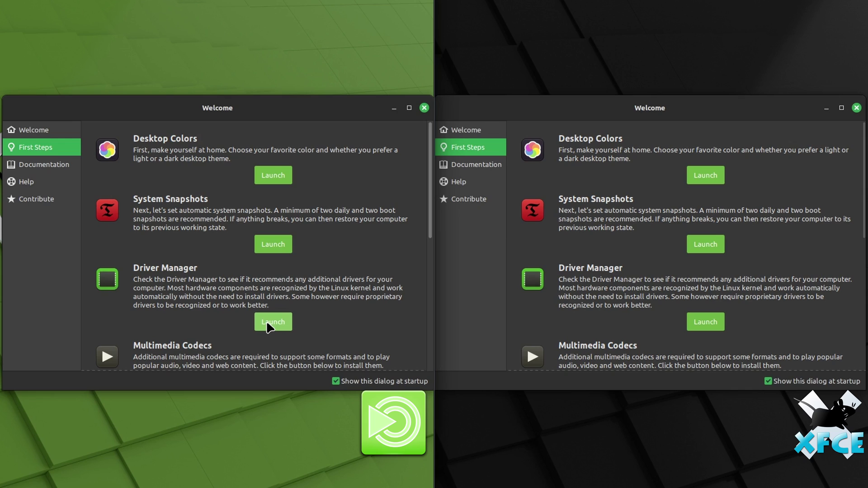
# - Launch Driver Manager from the Welcome window's First Steps to check for drivers
pyautogui.click(270, 324)
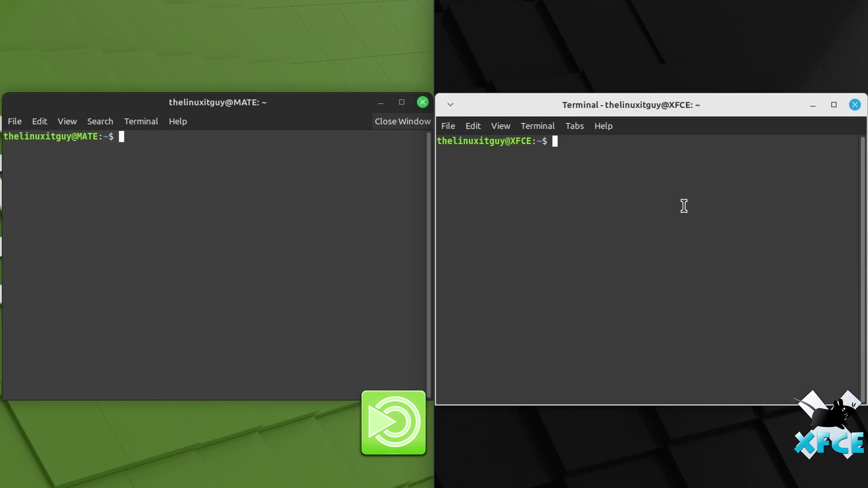
pyautogui.write('htop')
# - Try running htop in both terminals to get the suggested install command
pyautogui.press('Return')
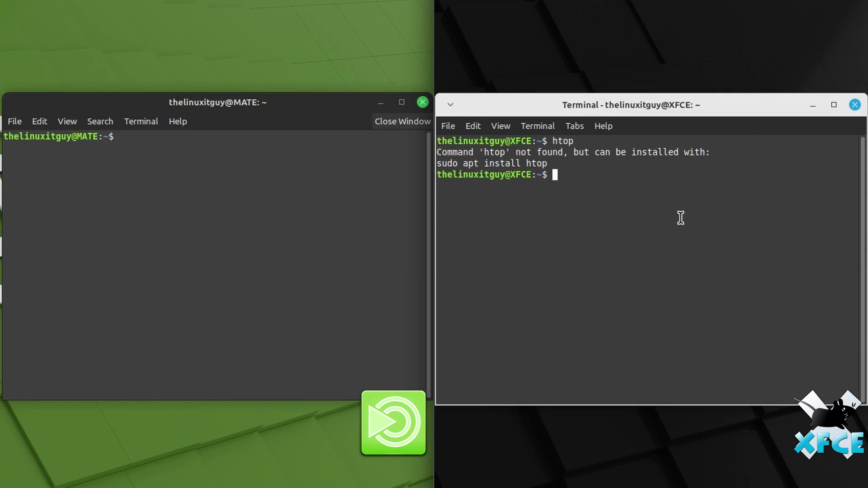
pyautogui.click(219, 301)
pyautogui.write('htop')
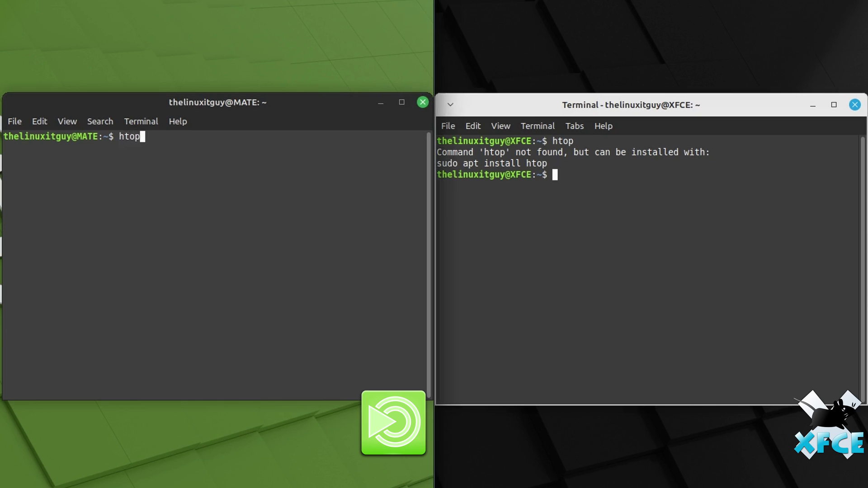
pyautogui.press('Return')
# - Install htop on Xfce by pasting the suggested 'sudo apt install htop' line and giving the password
pyautogui.moveTo(563, 165); pyautogui.dragTo(437, 163)
pyautogui.rightClick(438, 164)
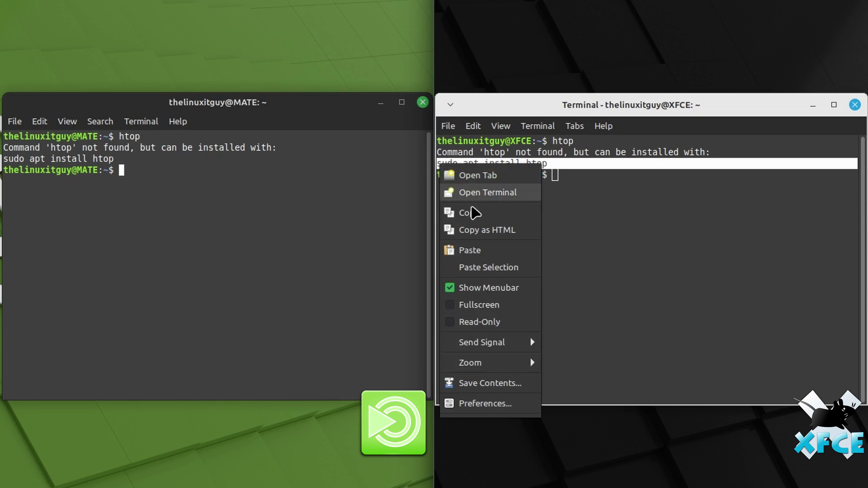
pyautogui.click(484, 214)
pyautogui.rightClick(629, 222)
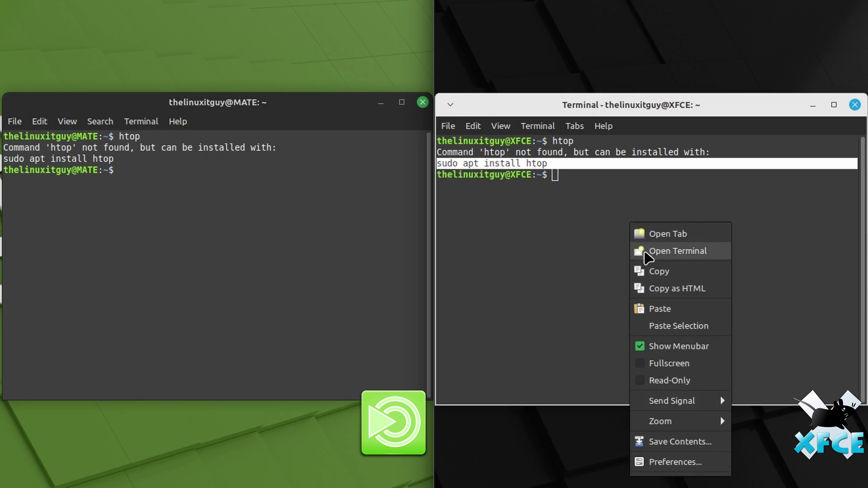
pyautogui.click(660, 309)
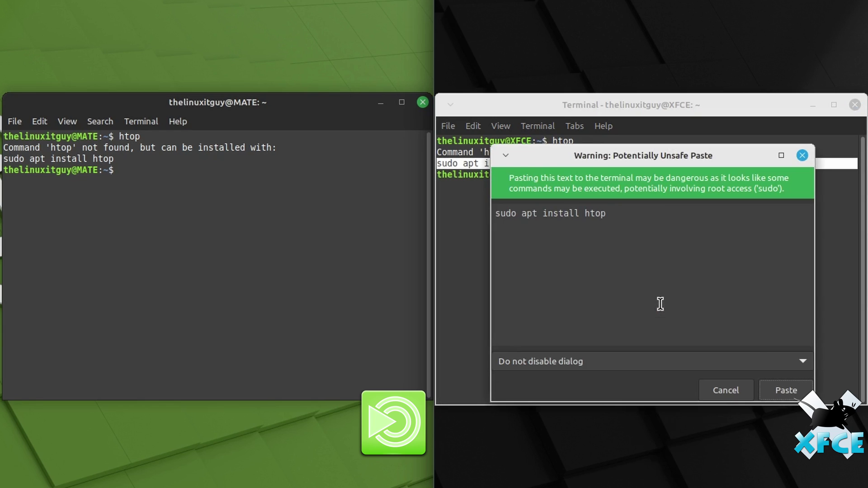
pyautogui.click(785, 391)
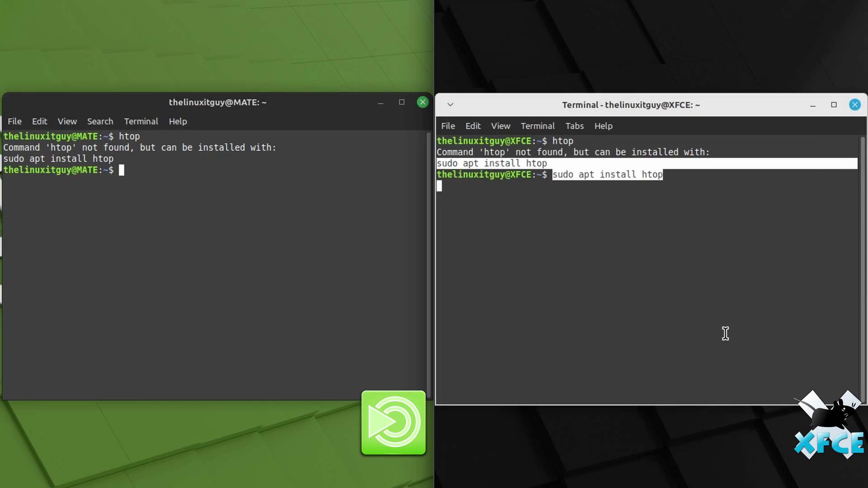
pyautogui.write('***')
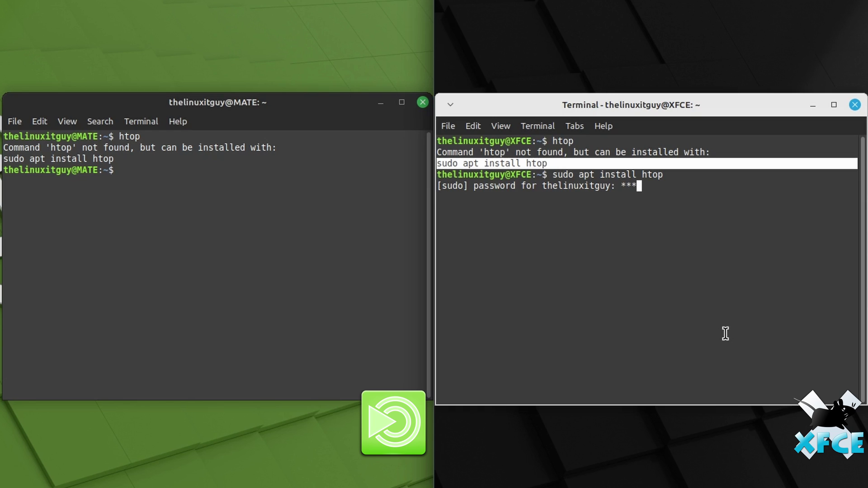
pyautogui.press('Return')
# - Install htop on MATE the same way with 'sudo apt install htop', then launch htop there
pyautogui.rightClick(167, 234)
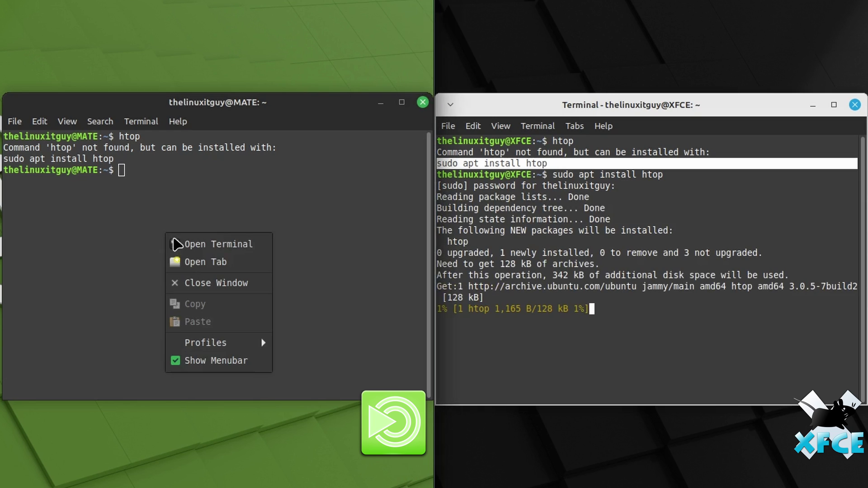
pyautogui.click(120, 162)
pyautogui.moveTo(117, 159); pyautogui.dragTo(3, 160)
pyautogui.rightClick(18, 169)
pyautogui.click(42, 232)
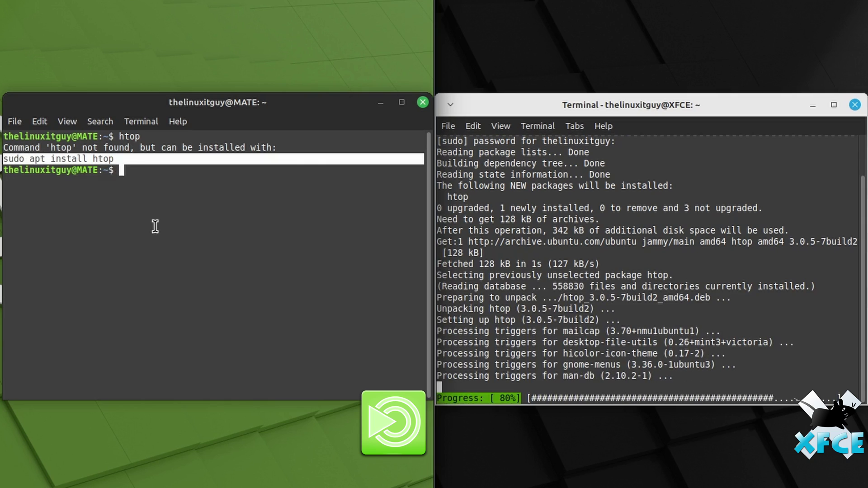
pyautogui.rightClick(155, 227)
pyautogui.click(181, 314)
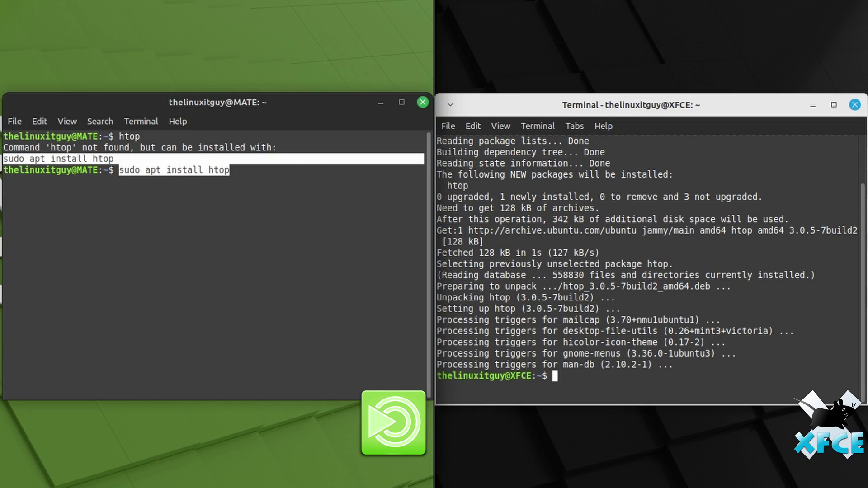
pyautogui.press('Return')
pyautogui.write('***')
pyautogui.press('Return')
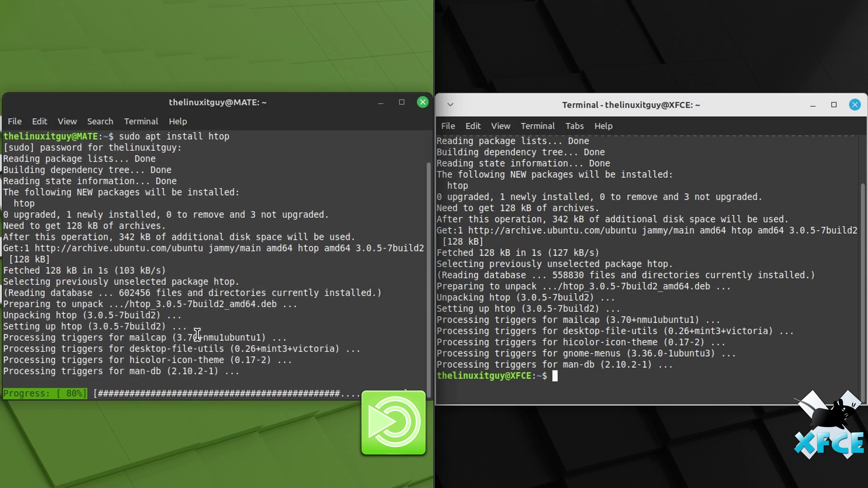
pyautogui.write('htop')
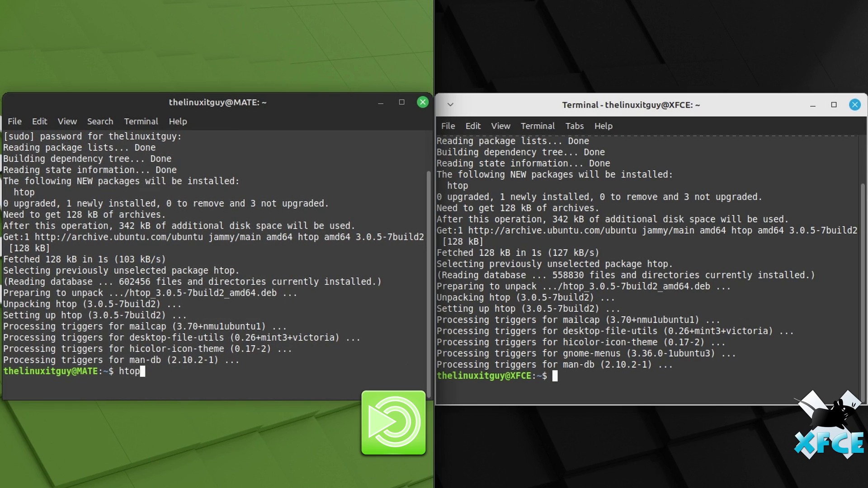
pyautogui.press('Return')
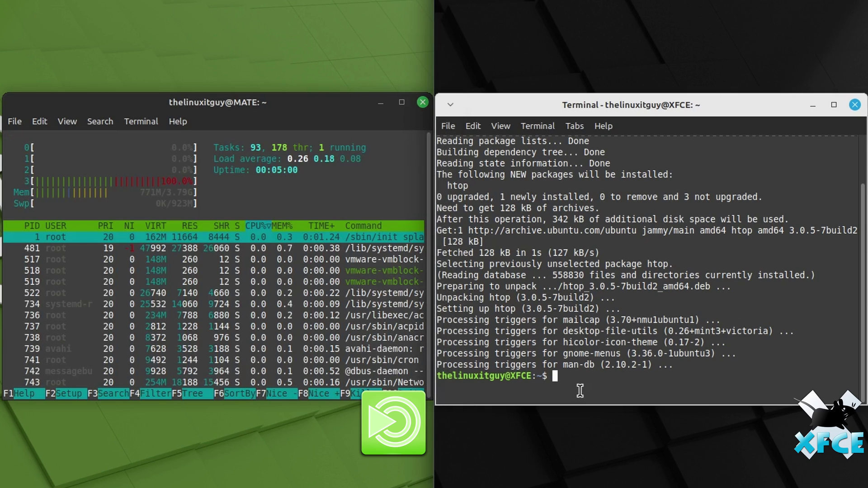
pyautogui.write('htop')
# - Launch htop in the Xfce terminal to compare both process monitors
pyautogui.press('Return')
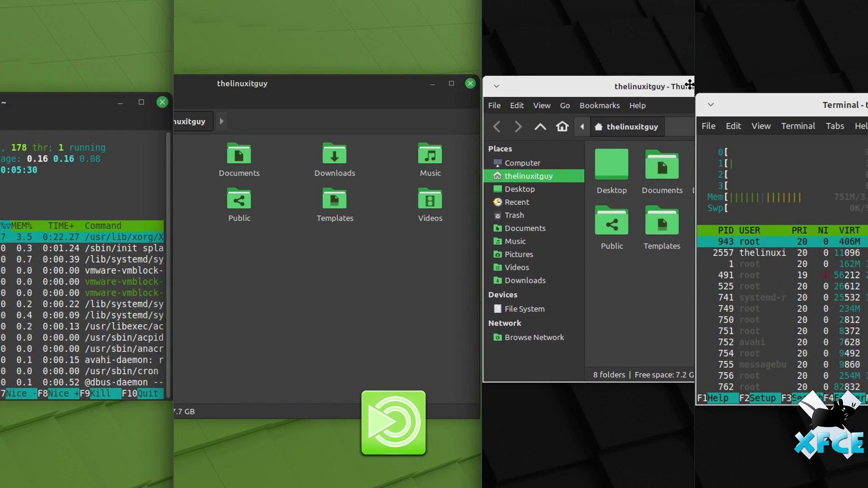
# - Show the About dialogs via Help > About in Caja (1.26.0) and Thunar (4.18.4)
pyautogui.click(158, 100)
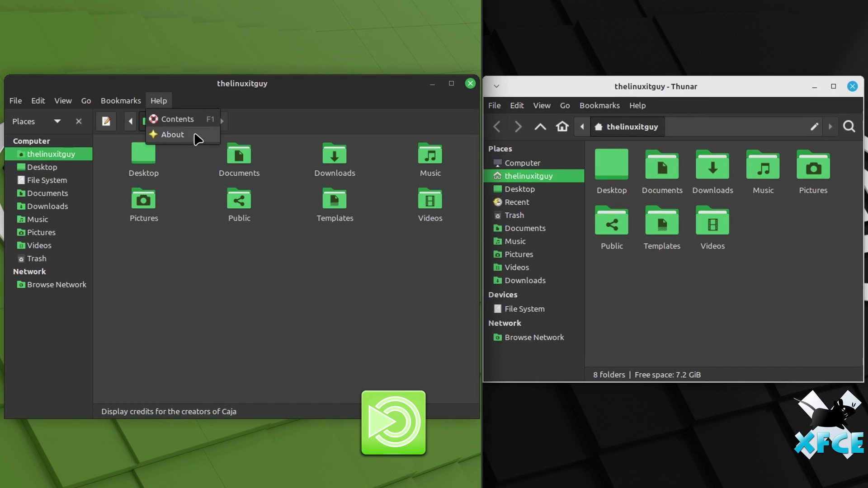
pyautogui.click(172, 134)
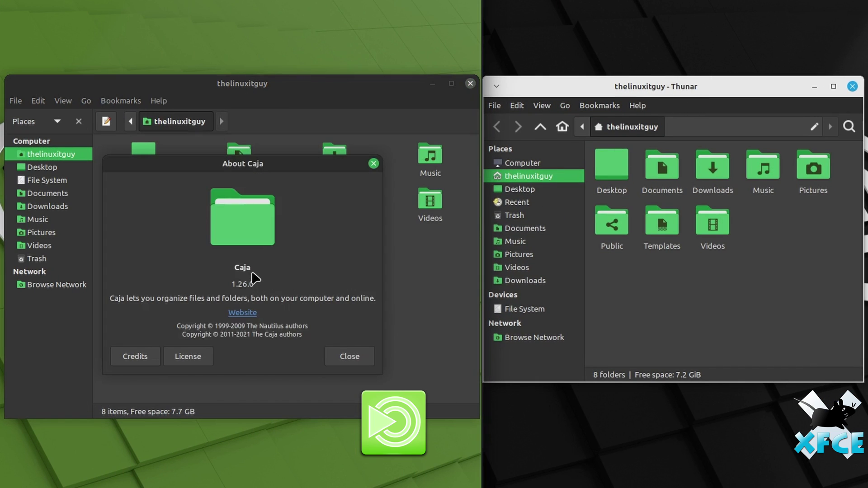
pyautogui.click(638, 106)
pyautogui.click(653, 139)
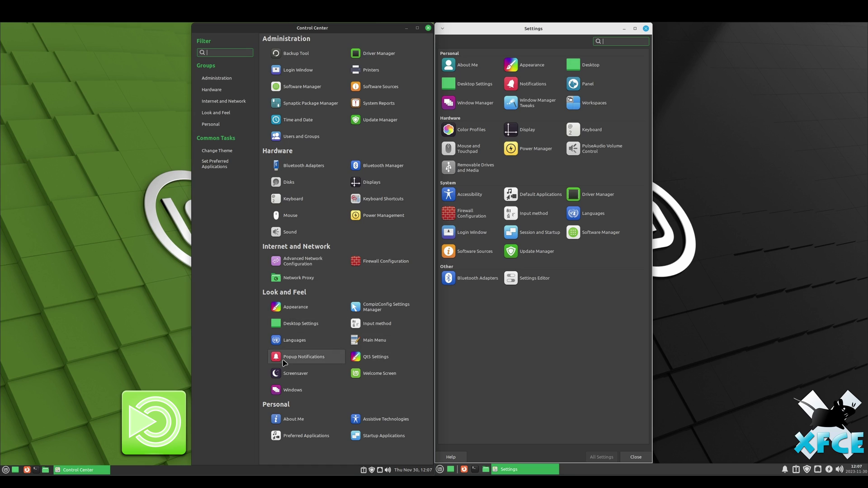
pyautogui.click(381, 375)
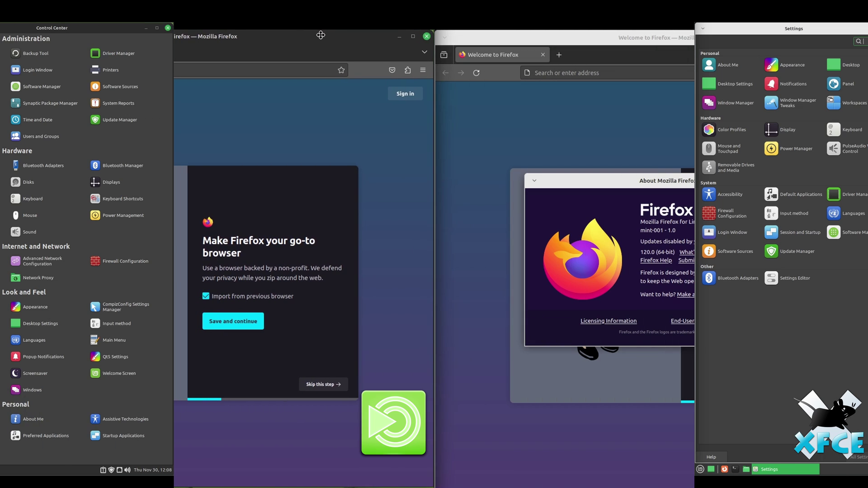
# - Show About Firefox via Help on both browsers, version 120.0 (64-bit), with the dialogs positioned to match
pyautogui.click(423, 70)
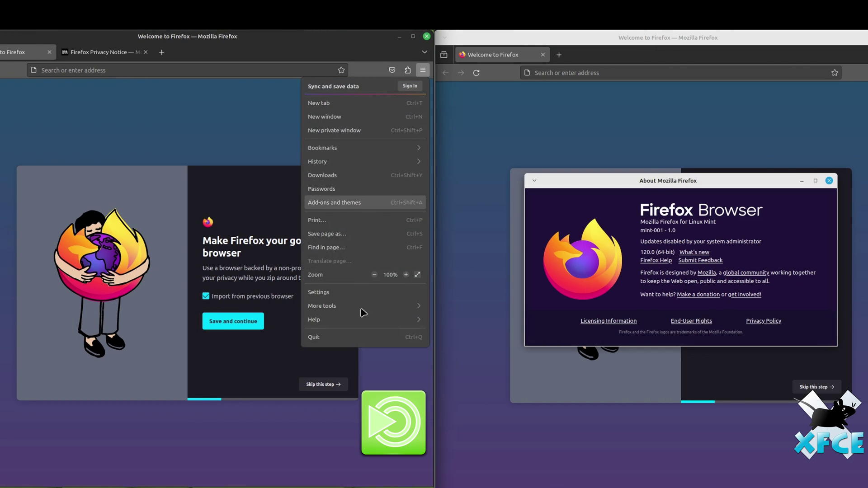
pyautogui.click(354, 324)
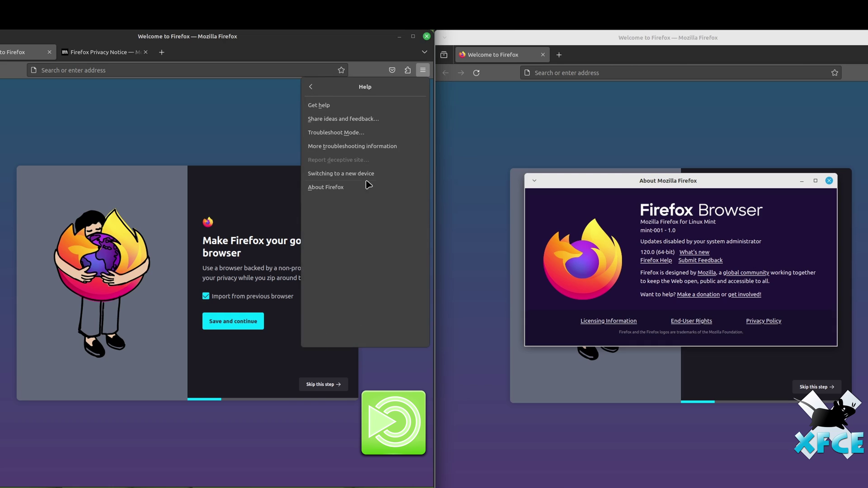
pyautogui.click(356, 191)
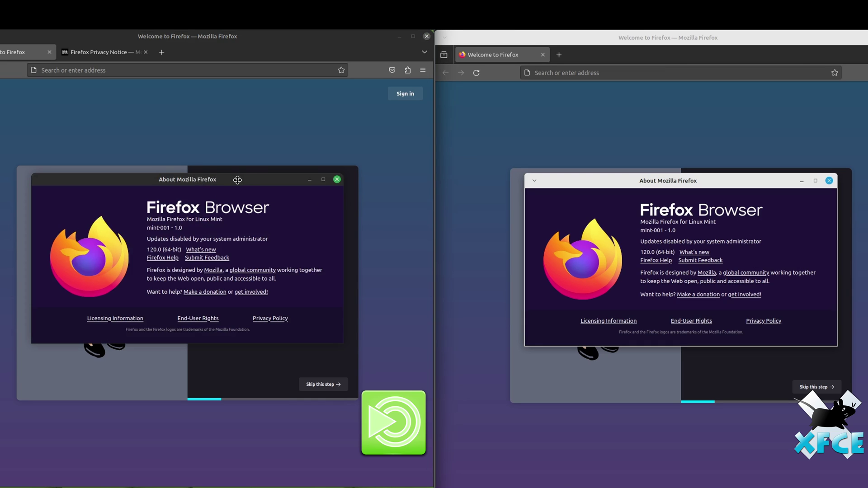
pyautogui.moveTo(278, 180); pyautogui.dragTo(371, 183)
pyautogui.moveTo(595, 180); pyautogui.dragTo(506, 174)
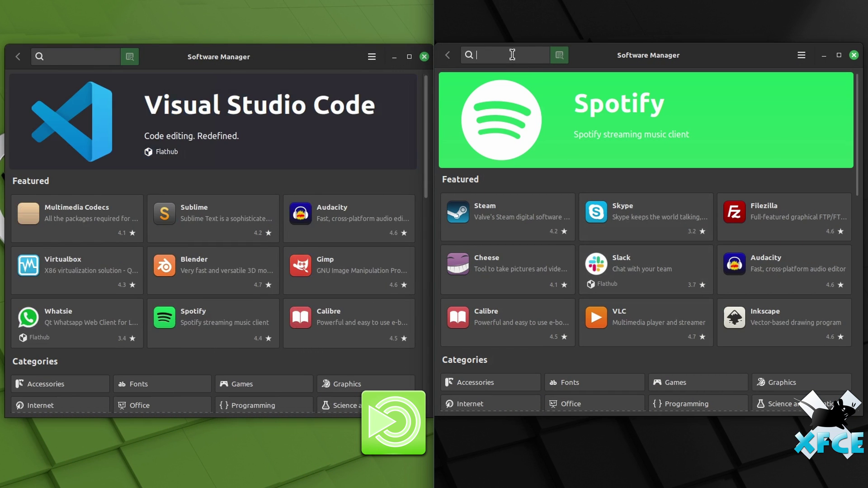
pyautogui.write('c')
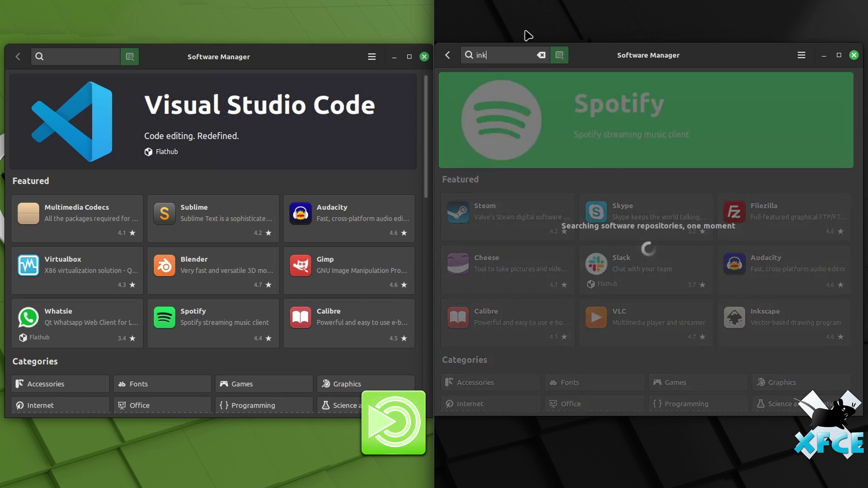
# - Search 'ink' in both Software Managers and show the Inkscape 'Vector-based drawing program' details page
pyautogui.click(78, 56)
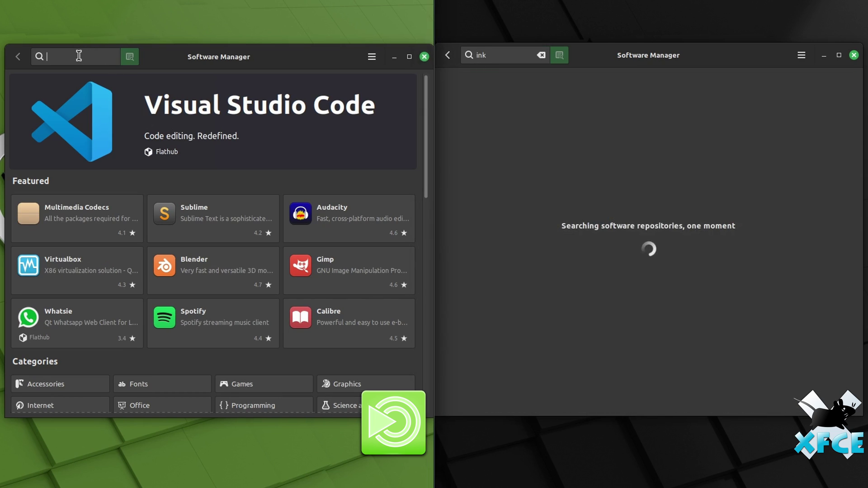
pyautogui.write('ink')
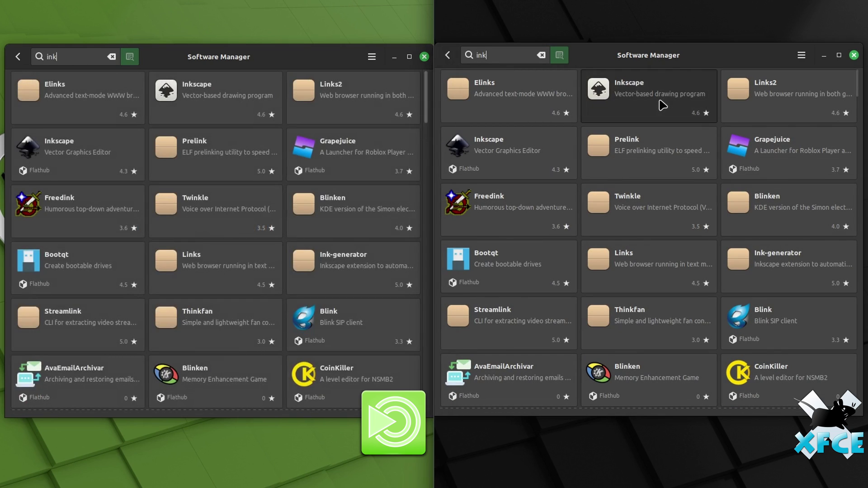
pyautogui.click(660, 103)
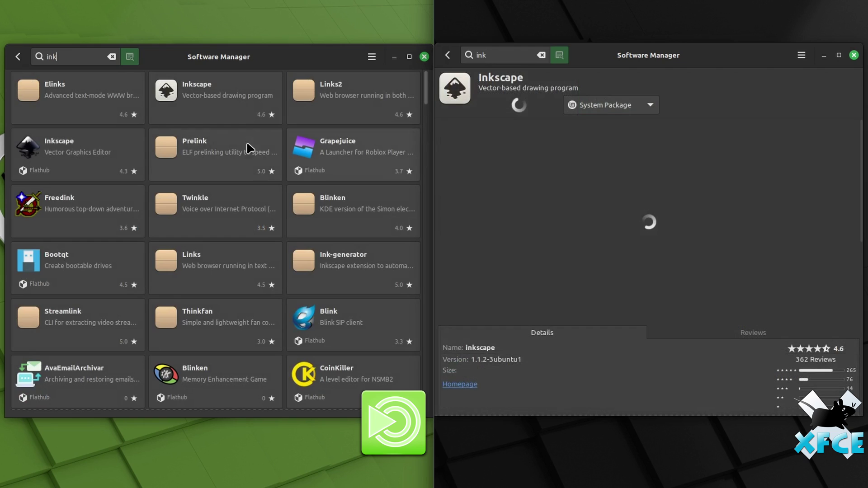
pyautogui.click(230, 116)
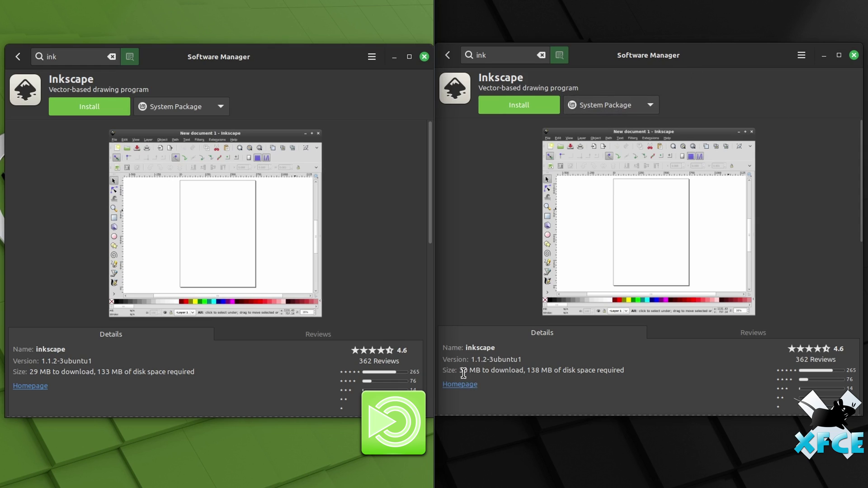
# - Compare Inkscape's Flathub Flatpak and System Package install sources on the Xfce details page
pyautogui.click(639, 109)
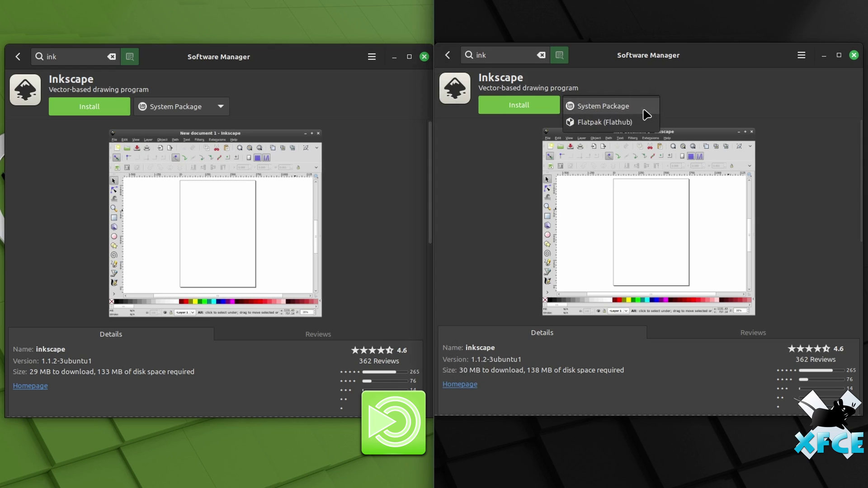
pyautogui.click(629, 127)
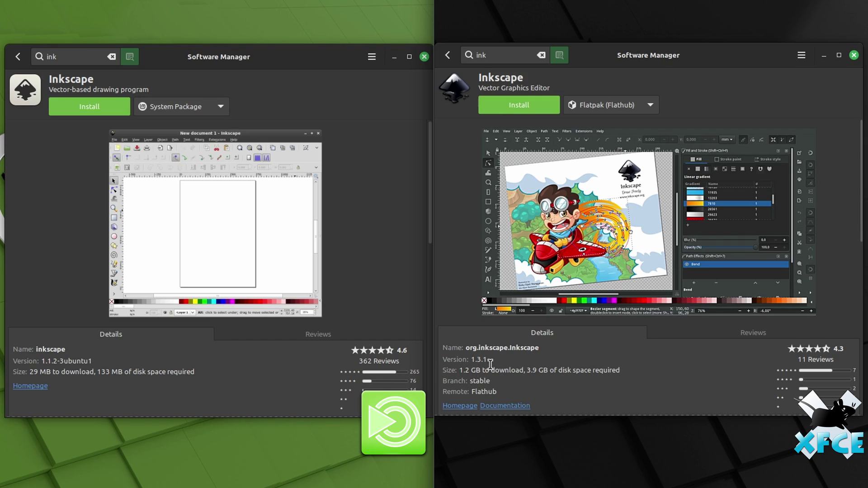
pyautogui.click(636, 106)
pyautogui.click(622, 90)
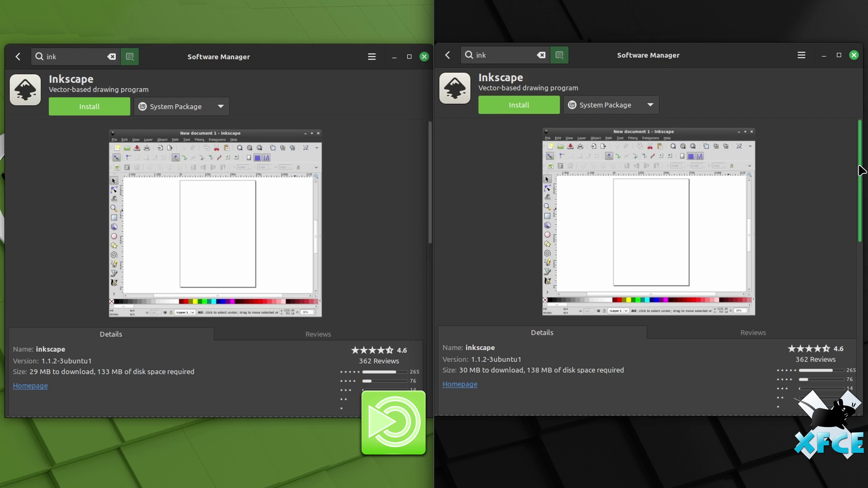
pyautogui.moveTo(862, 171); pyautogui.dragTo(860, 237)
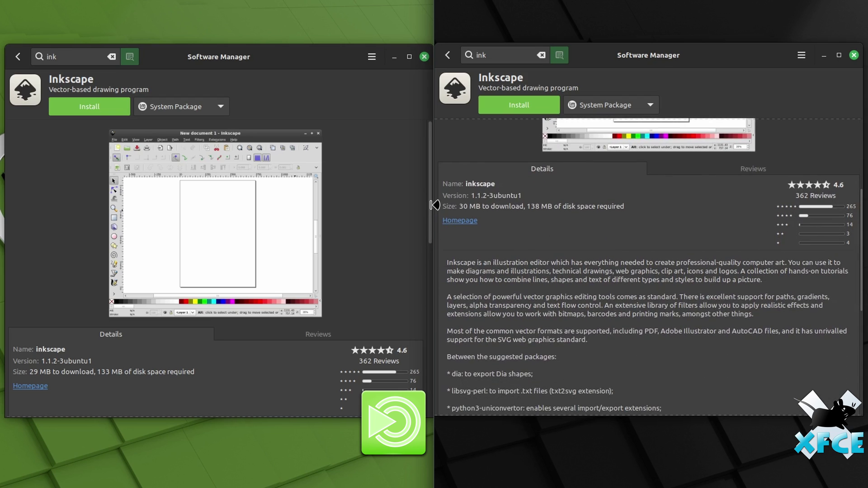
pyautogui.moveTo(430, 223); pyautogui.dragTo(430, 287)
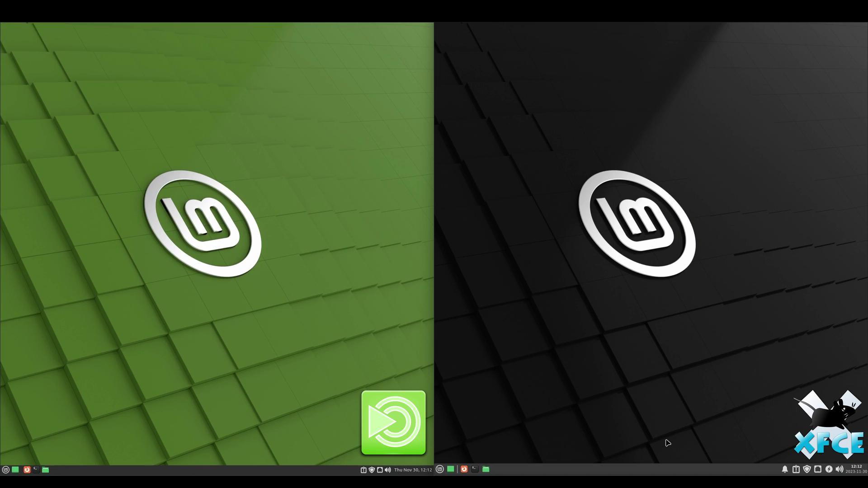
pyautogui.click(857, 469)
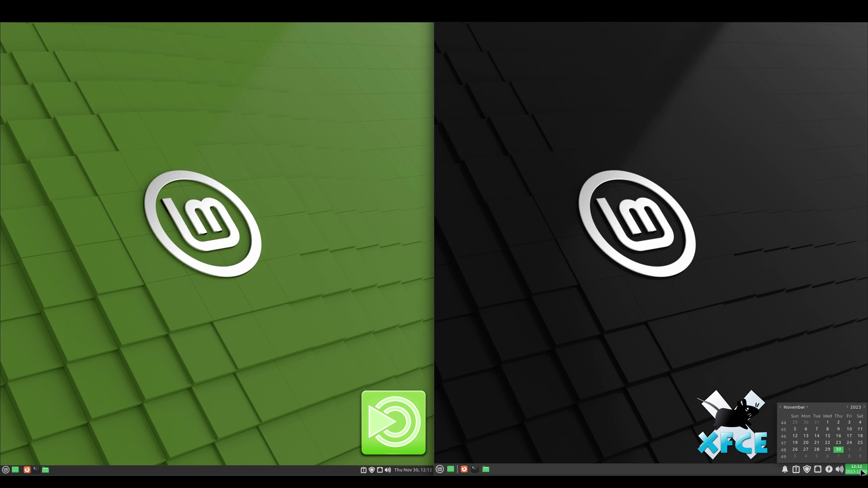
pyautogui.click(839, 469)
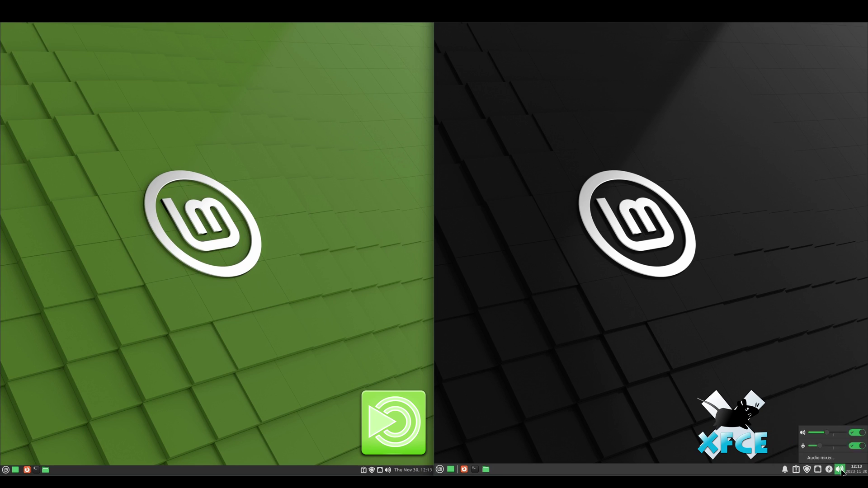
pyautogui.click(841, 471)
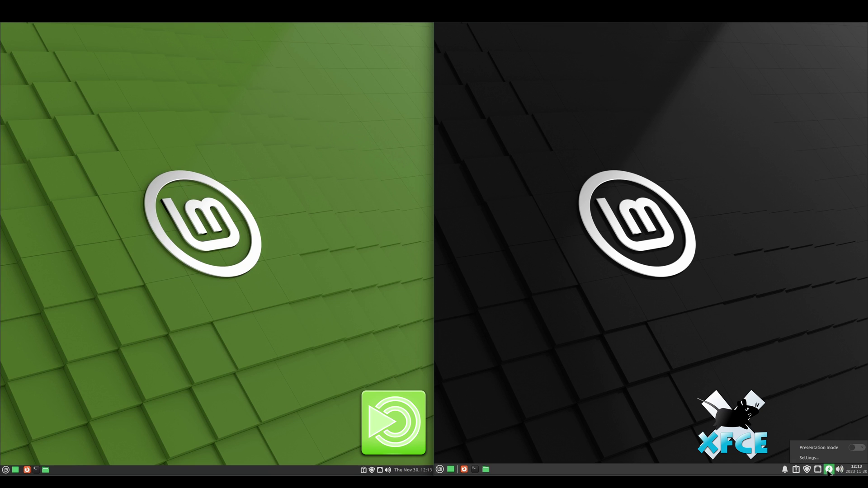
pyautogui.click(828, 471)
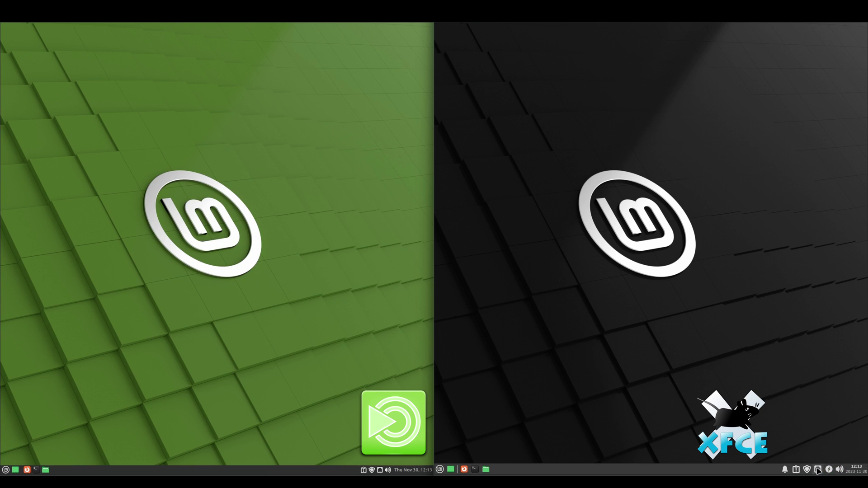
pyautogui.click(818, 470)
pyautogui.click(816, 470)
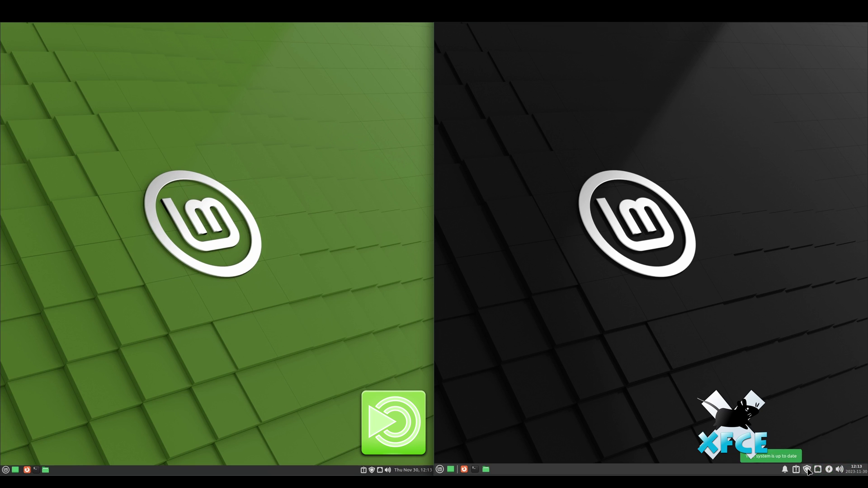
pyautogui.click(806, 469)
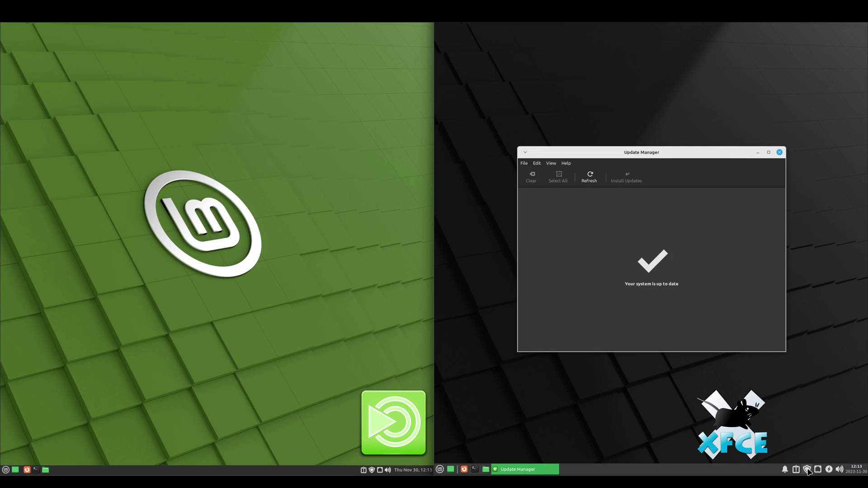
pyautogui.click(780, 152)
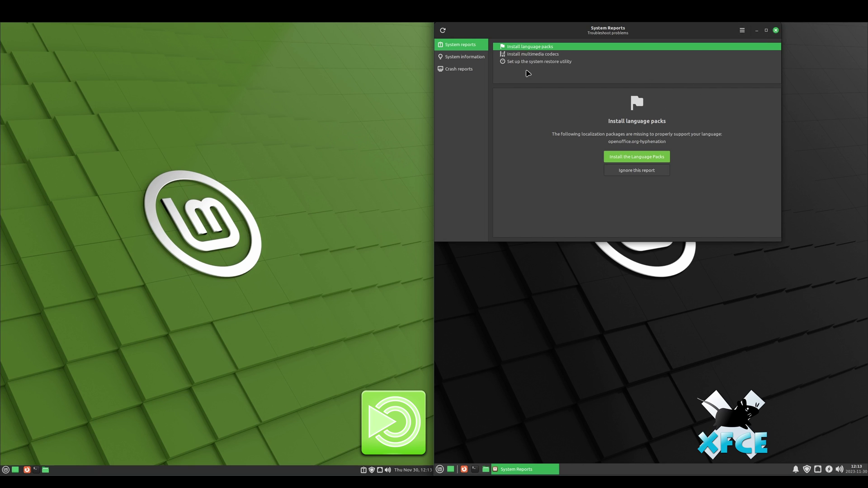
pyautogui.click(774, 31)
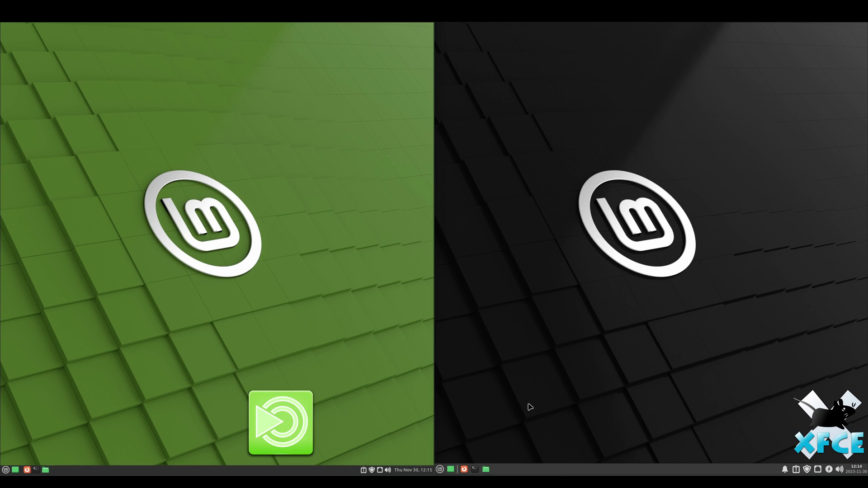
# - Check the MATE panel's calendar, volume slider and network connection menu from the tray icons
pyautogui.click(406, 470)
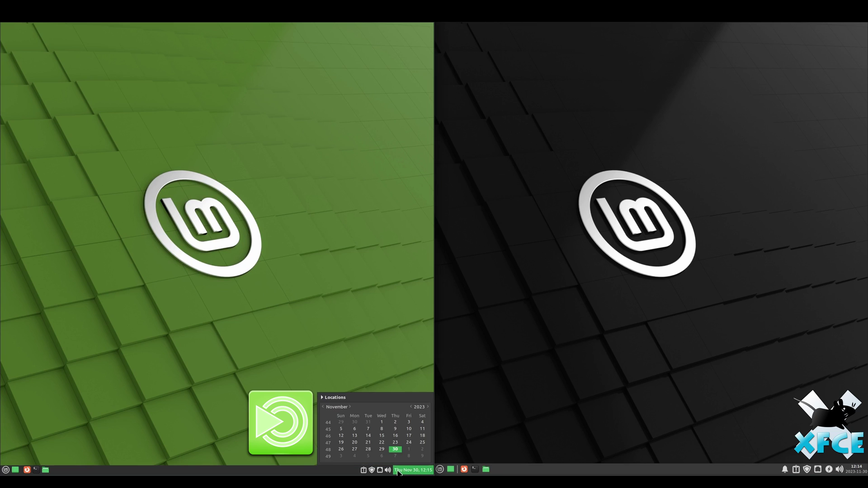
pyautogui.click(413, 471)
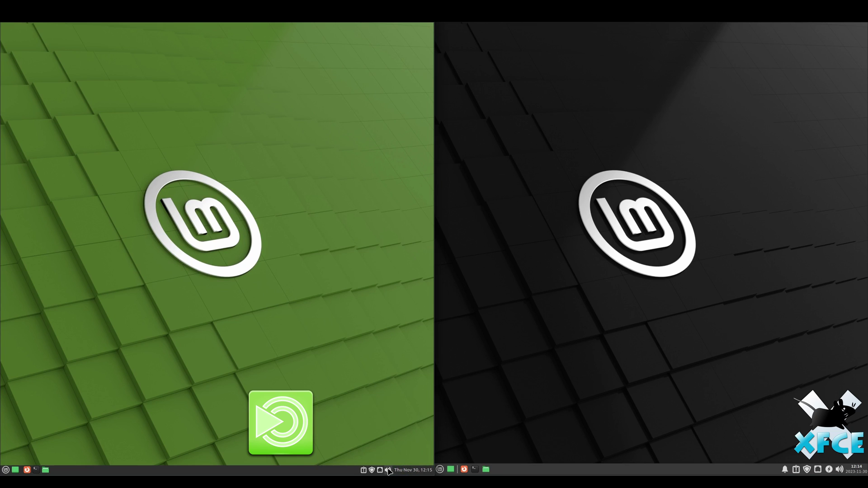
pyautogui.click(387, 469)
pyautogui.click(387, 470)
pyautogui.click(381, 470)
# - Briefly view Update Manager, then bring up System Reports from the MATE tray
pyautogui.click(380, 470)
pyautogui.click(346, 152)
pyautogui.click(364, 472)
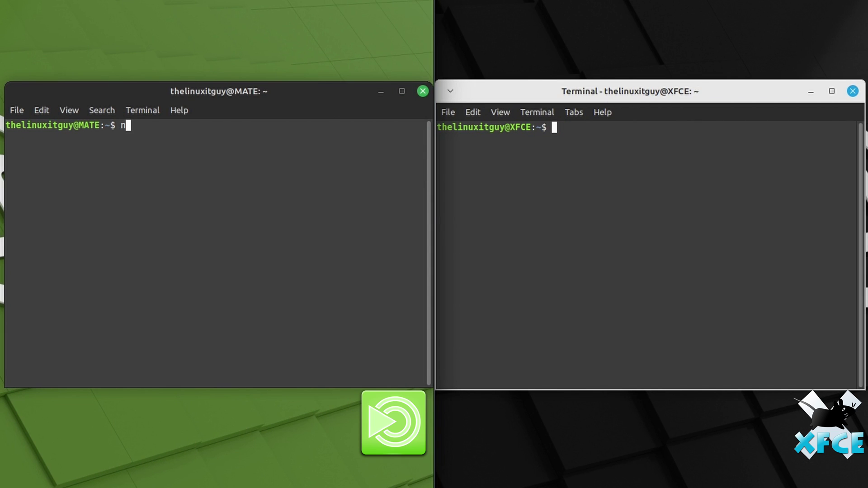
pyautogui.write('nwo')
# - Run neofetch in the MATE terminal and then in the Xfce terminal to print both system summaries
pyautogui.press('BackSpace')
pyautogui.press('BackSpace')
pyautogui.write('eo')
pyautogui.write('fetch')
pyautogui.press('Return')
pyautogui.click(627, 234)
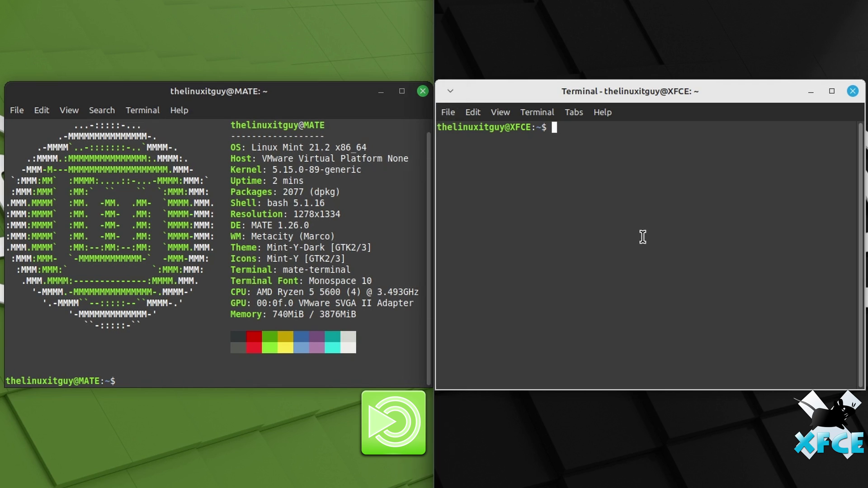
pyautogui.write('neofetch')
pyautogui.press('Return')
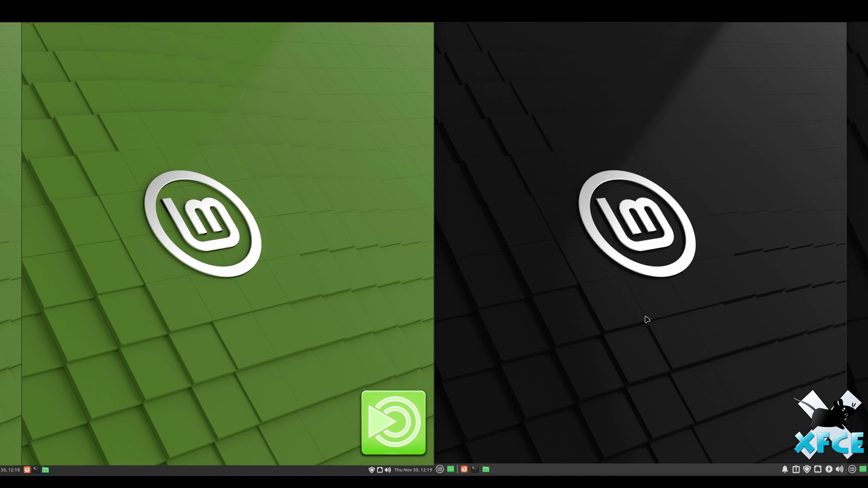
# - Bring up Xfce's Desktop Settings background page from the desktop menu and maximize it
pyautogui.rightClick(581, 322)
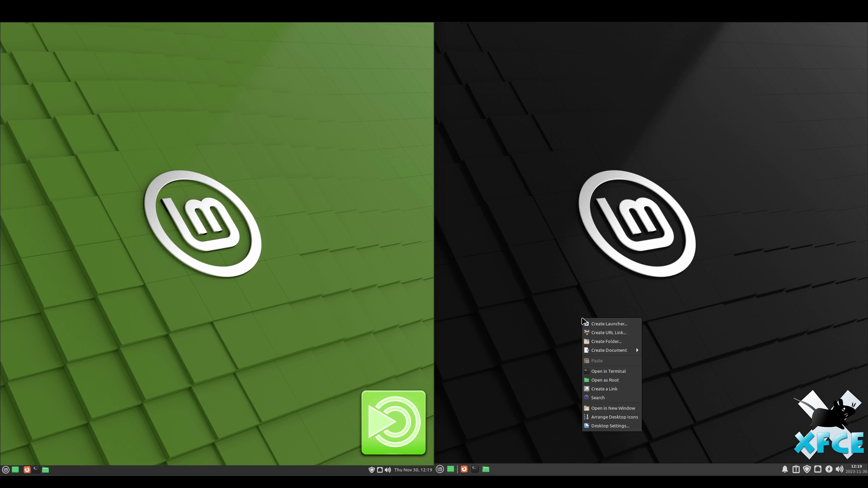
pyautogui.click(614, 429)
pyautogui.click(761, 153)
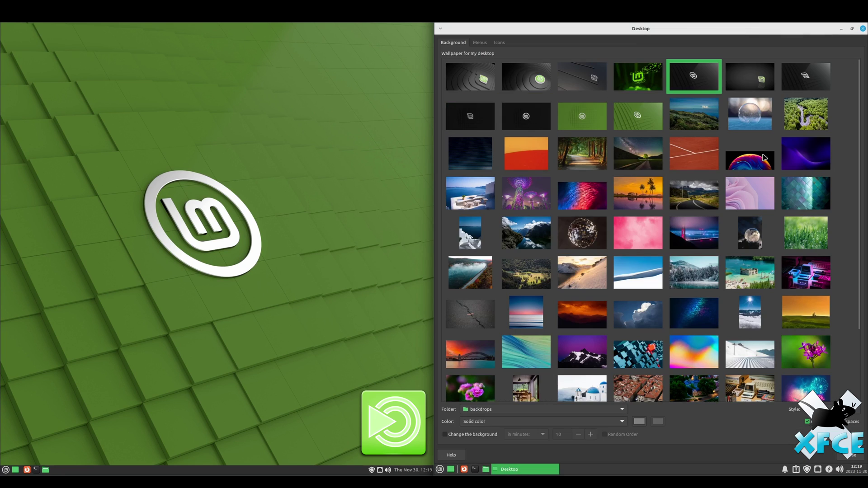
# - Bring up MATE's Change Desktop Background (Appearance Preferences) and maximize it
pyautogui.rightClick(246, 341)
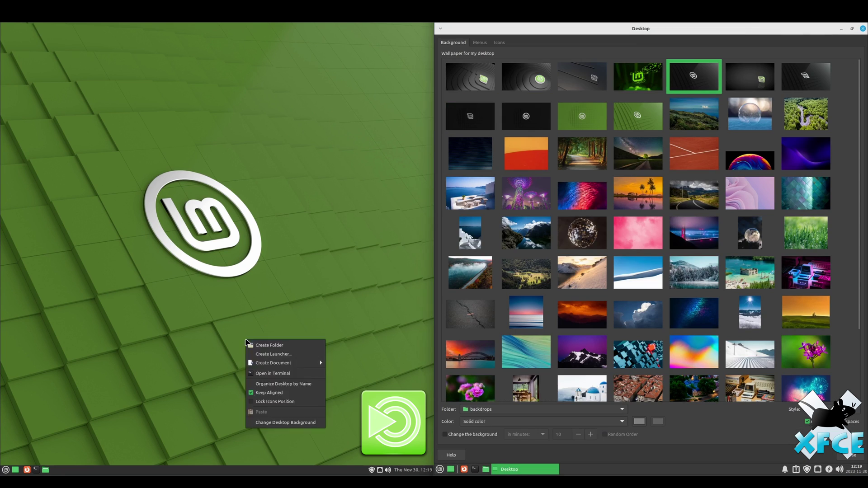
pyautogui.click(285, 424)
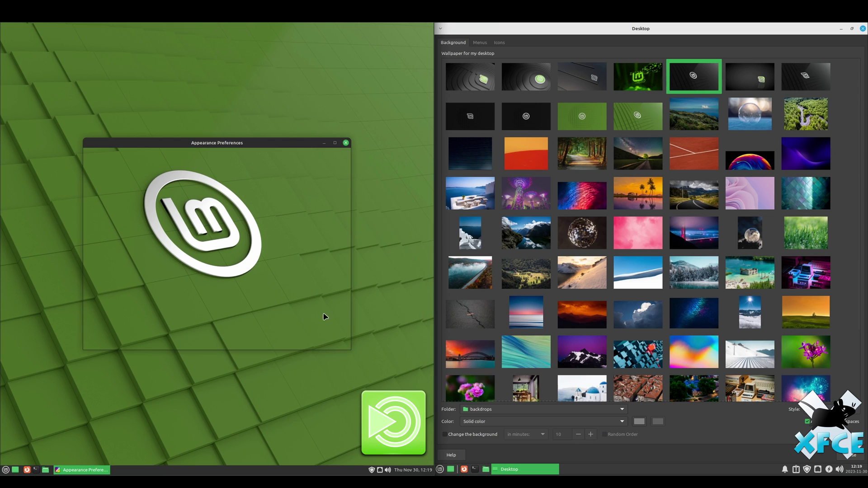
pyautogui.click(335, 143)
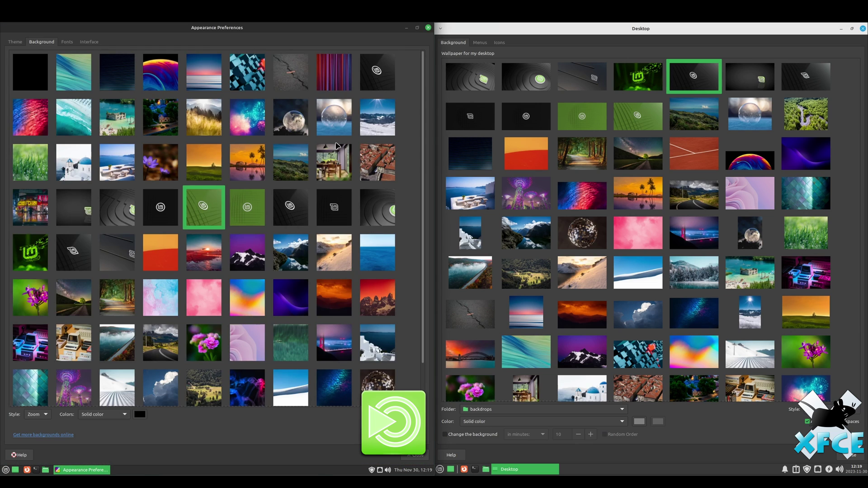